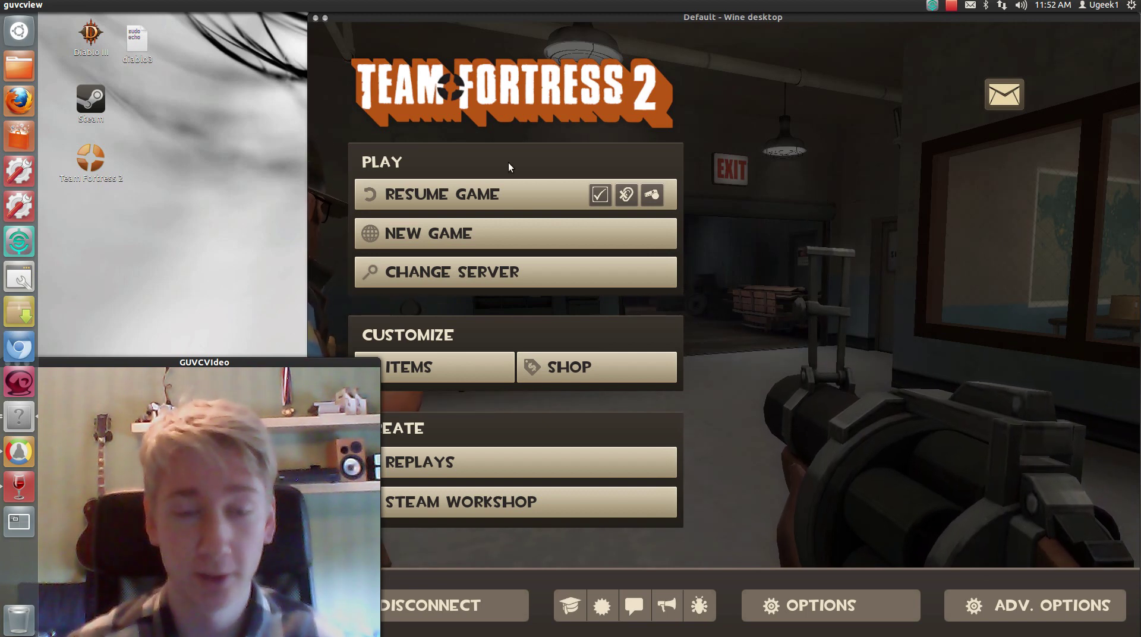
# Resume the match, leave the spawn building and fire grenades at the red team across the snowy yard
pyautogui.click(469, 195)
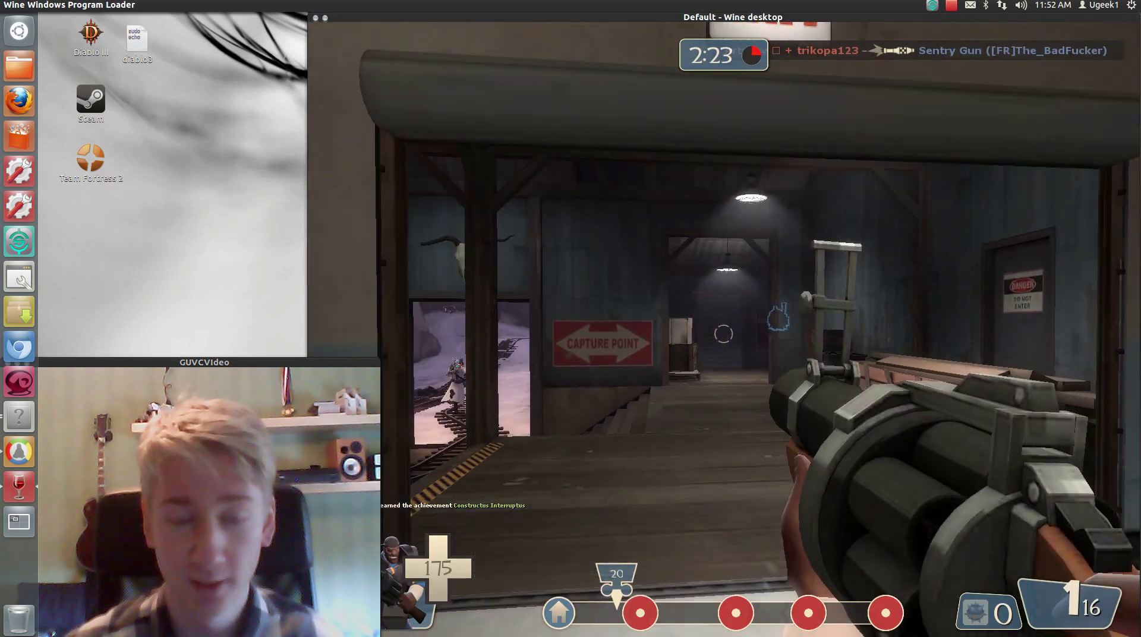
pyautogui.press('w')
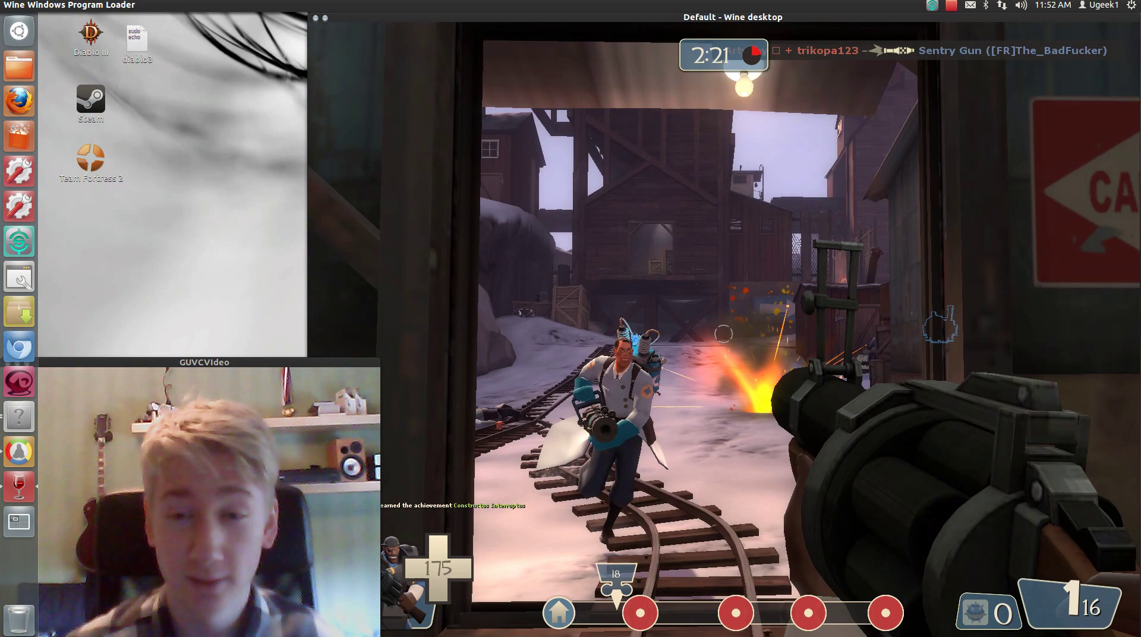
pyautogui.press('w')
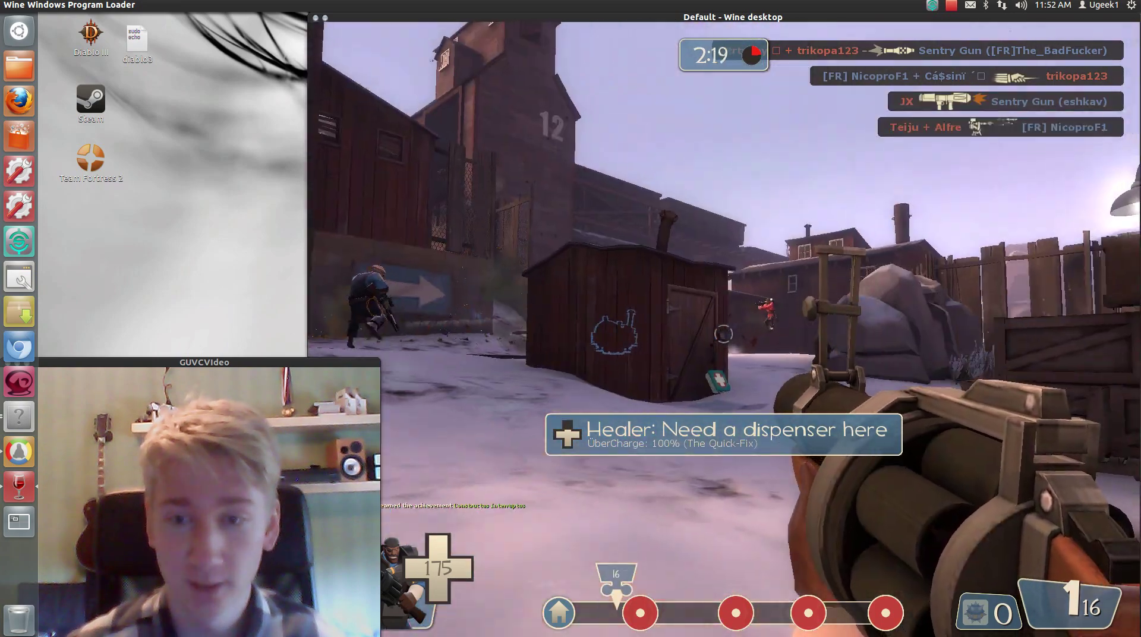
pyautogui.click(724, 334)
pyautogui.press('a')
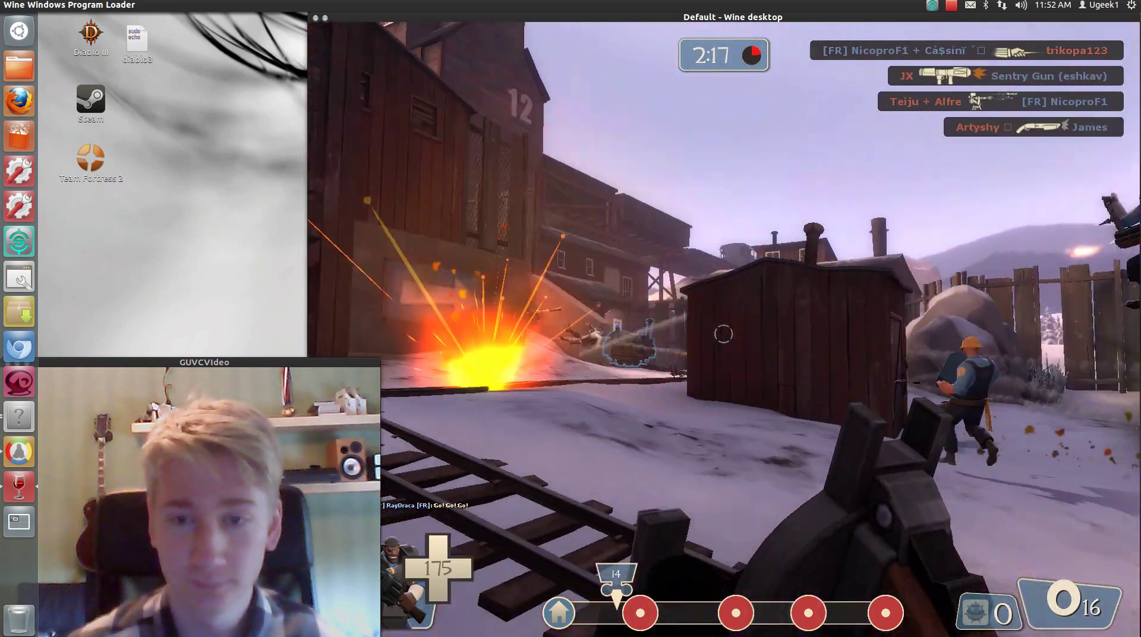
pyautogui.press('a')
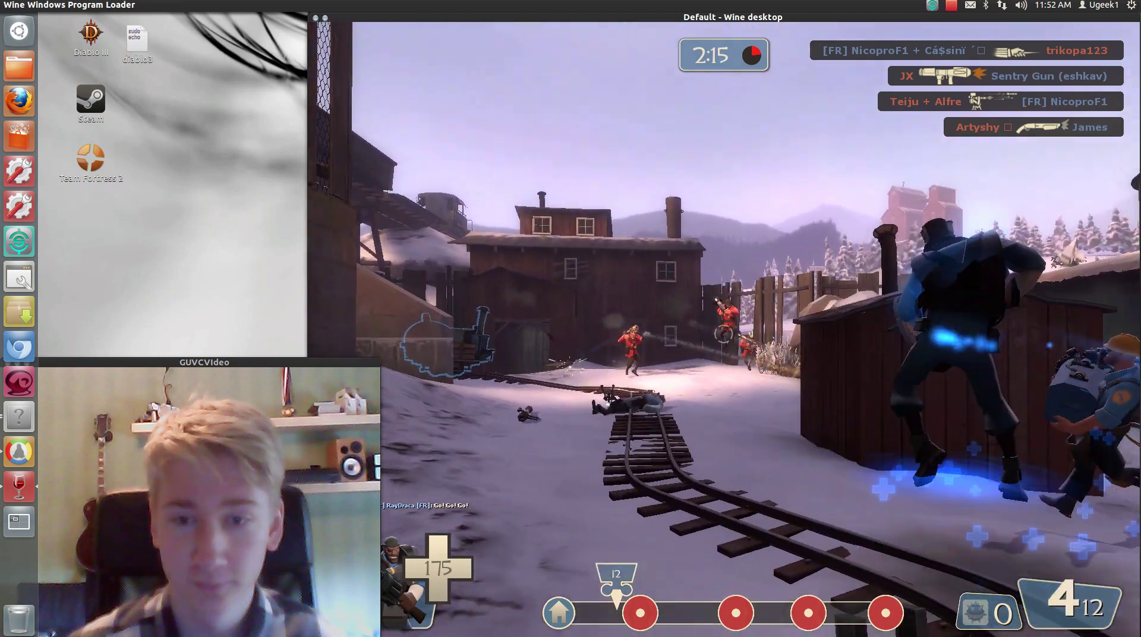
pyautogui.click(724, 334)
pyautogui.press('w')
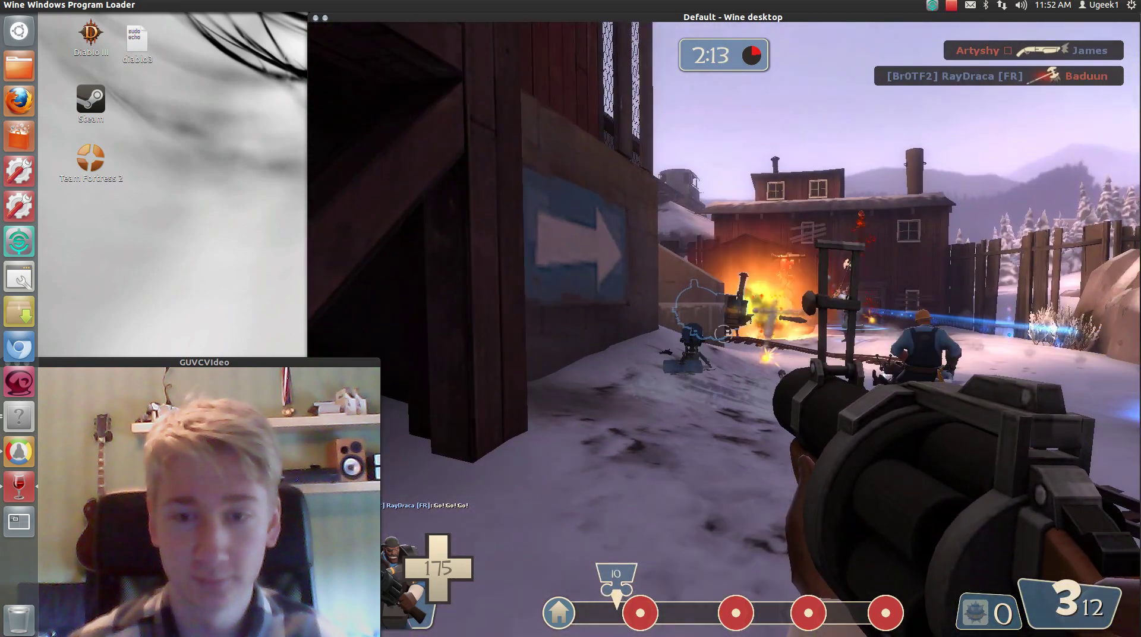
pyautogui.click(723, 334)
# Switch to the bottle and advance beside the teammates in the yard while swinging it
pyautogui.press('3')
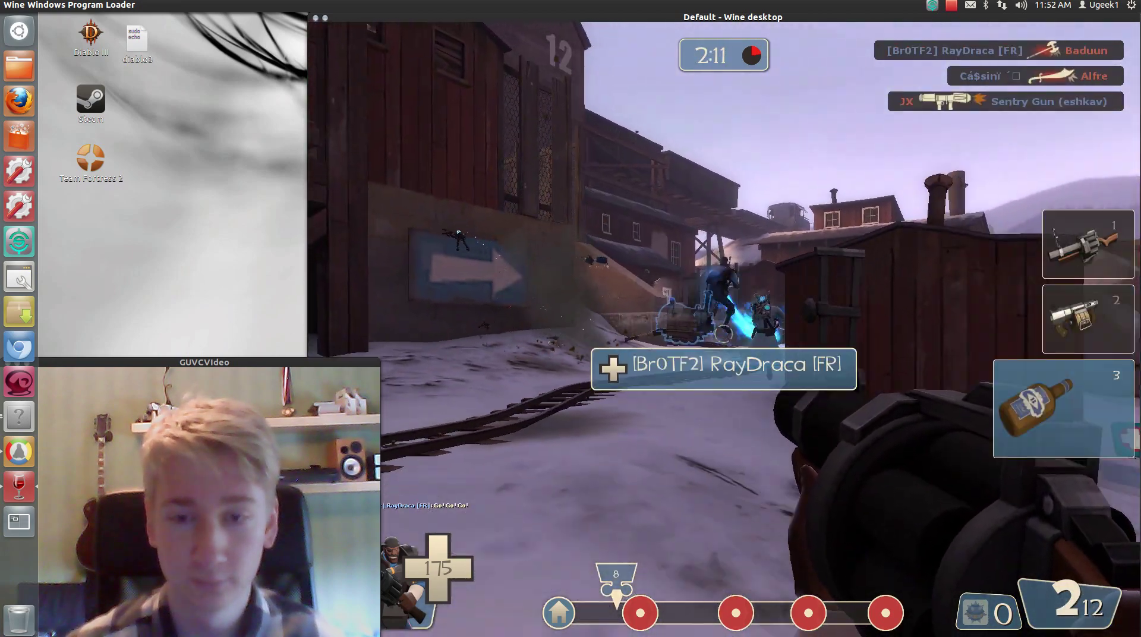
pyautogui.click(723, 334)
pyautogui.press('w')
pyautogui.click(723, 334)
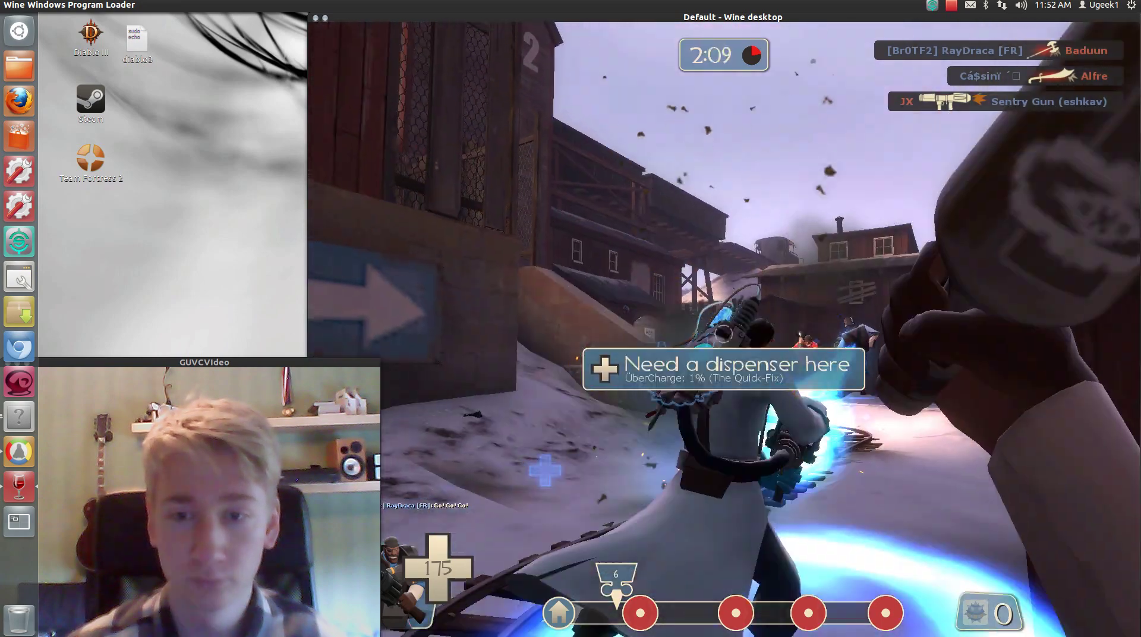
pyautogui.press('s')
pyautogui.click(723, 334)
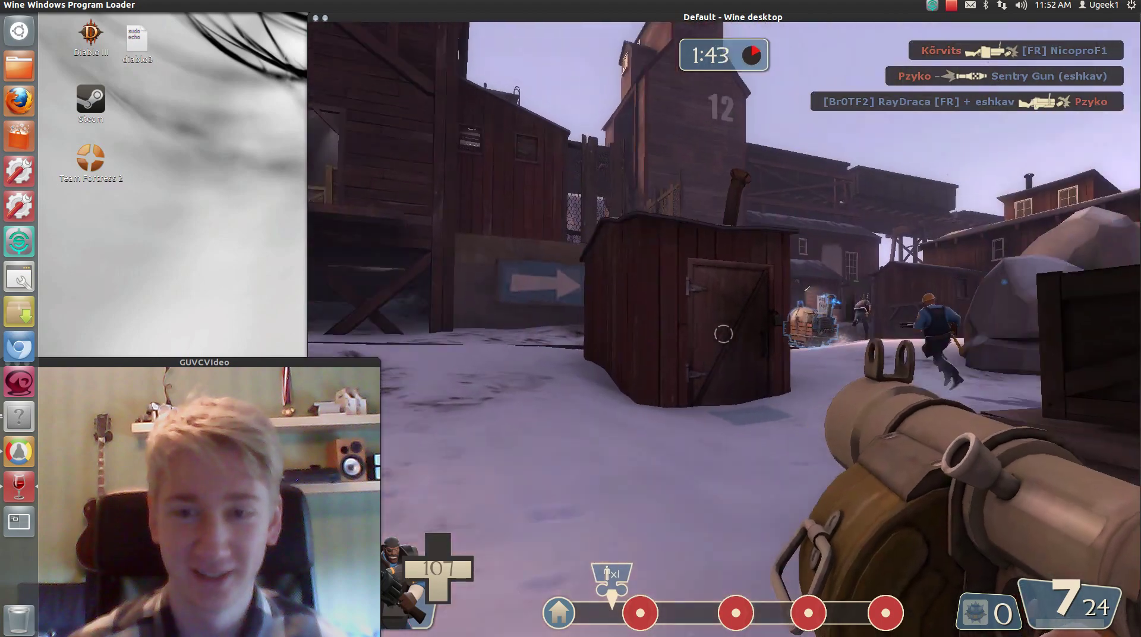
# Fire a series of sticky bombs past the wooden shed towards the cart
pyautogui.click(724, 335)
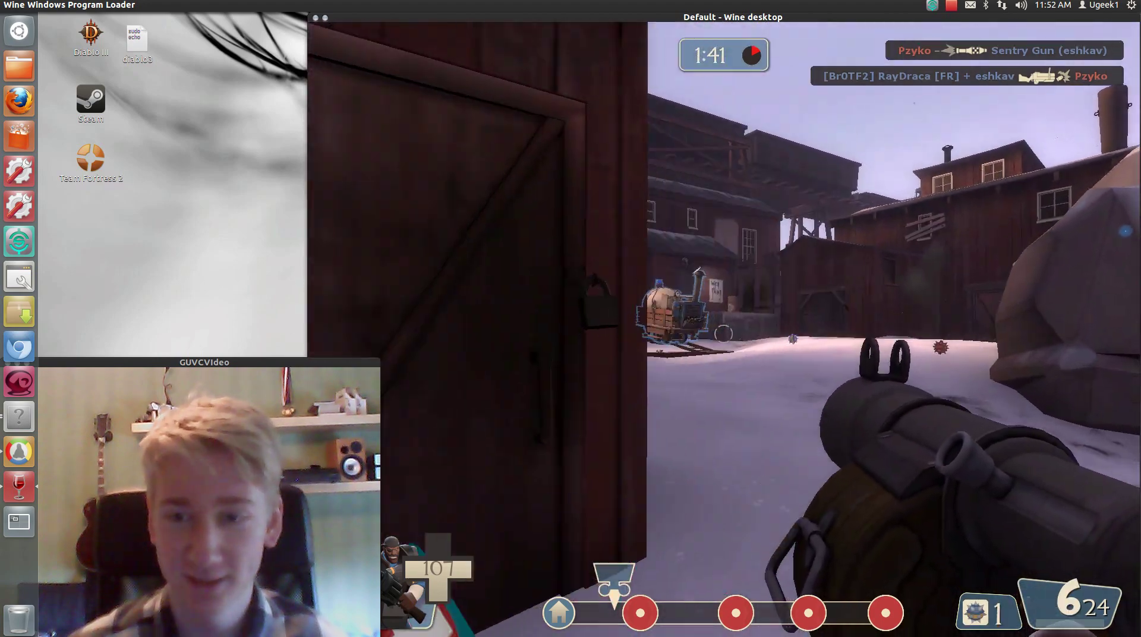
pyautogui.click(723, 334)
pyautogui.click(723, 334)
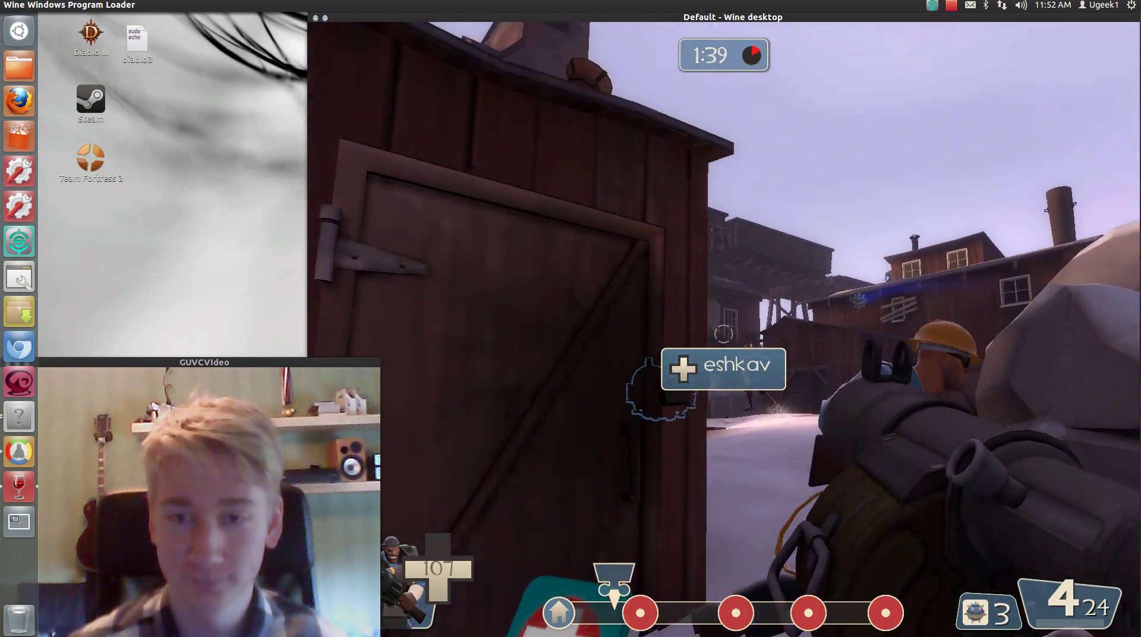
pyautogui.click(724, 334)
pyautogui.click(723, 334)
pyautogui.click(723, 334)
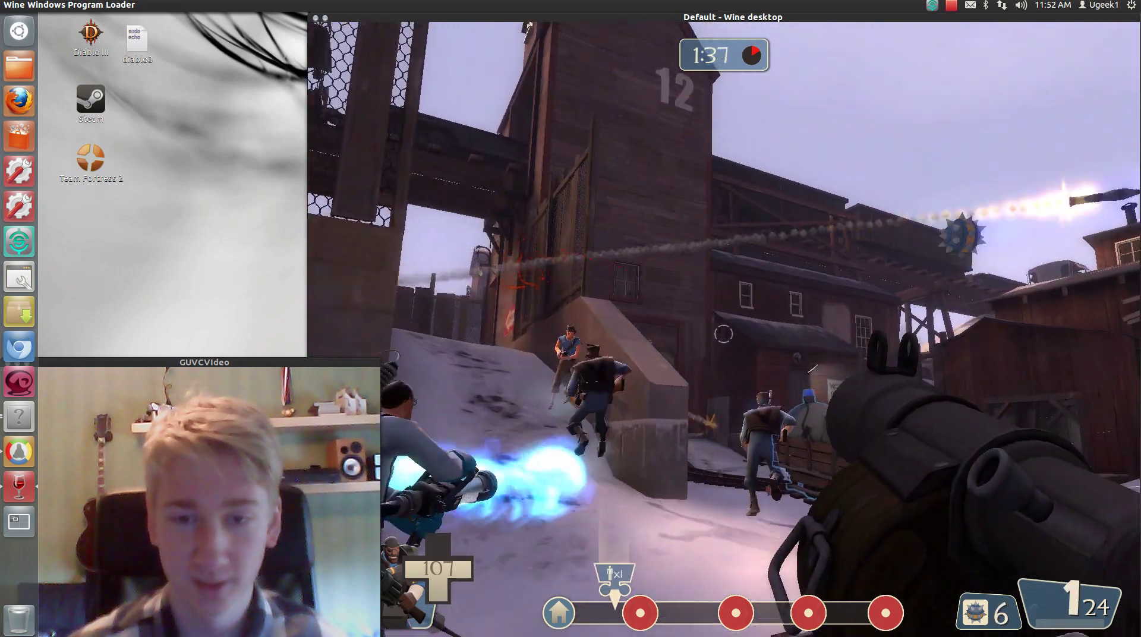
# Equip the bottle and charge up the snowy slope towards the enemy building while swinging it
pyautogui.press('3')
pyautogui.click(723, 334)
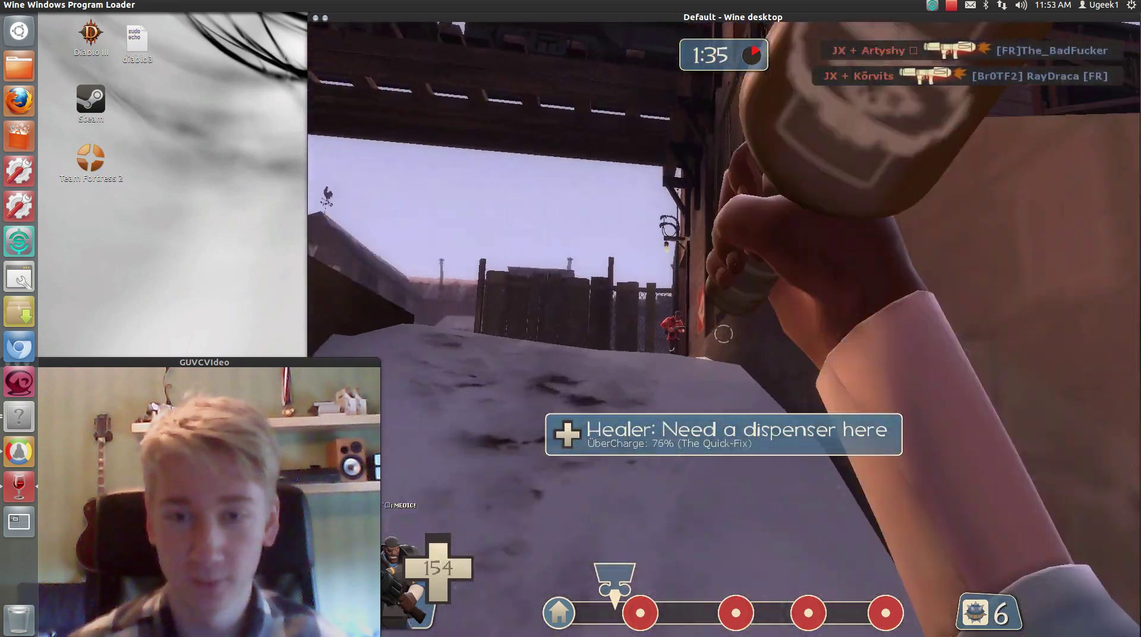
pyautogui.press('w')
pyautogui.click(723, 334)
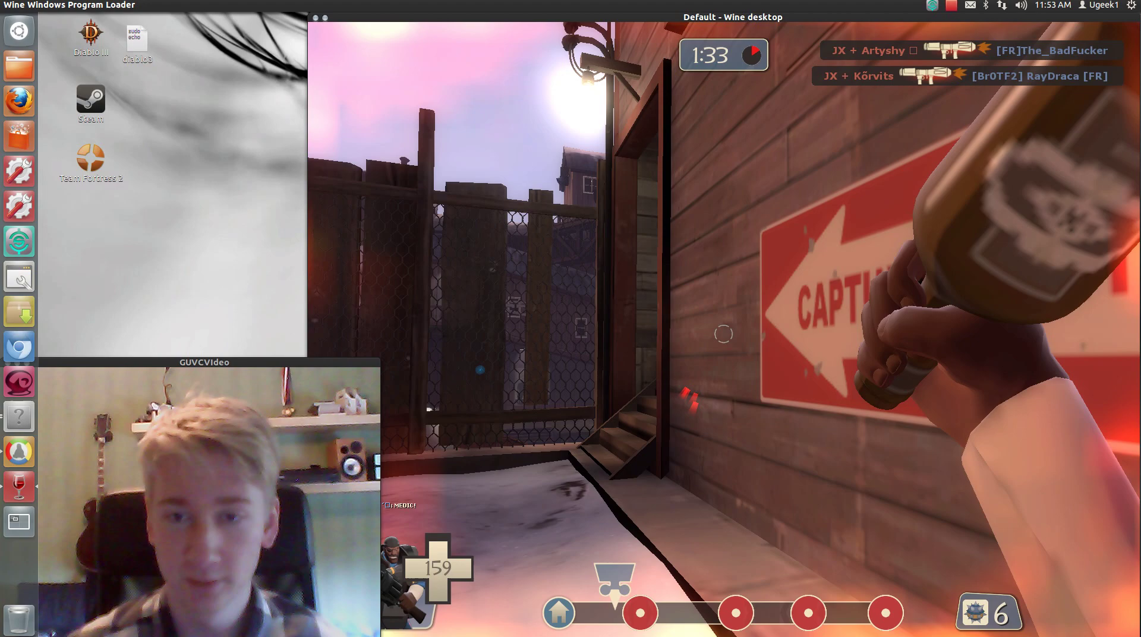
pyautogui.press('w')
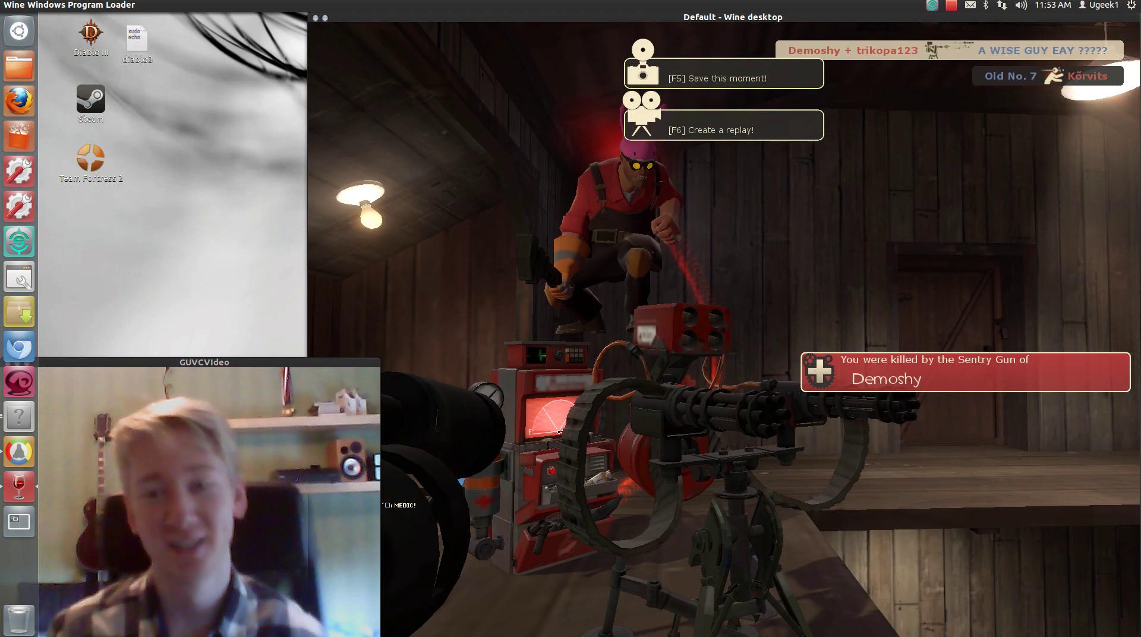
# Disconnect from the match and clear the game and remaining Wine desktop window off the desktop
pyautogui.press('Escape')
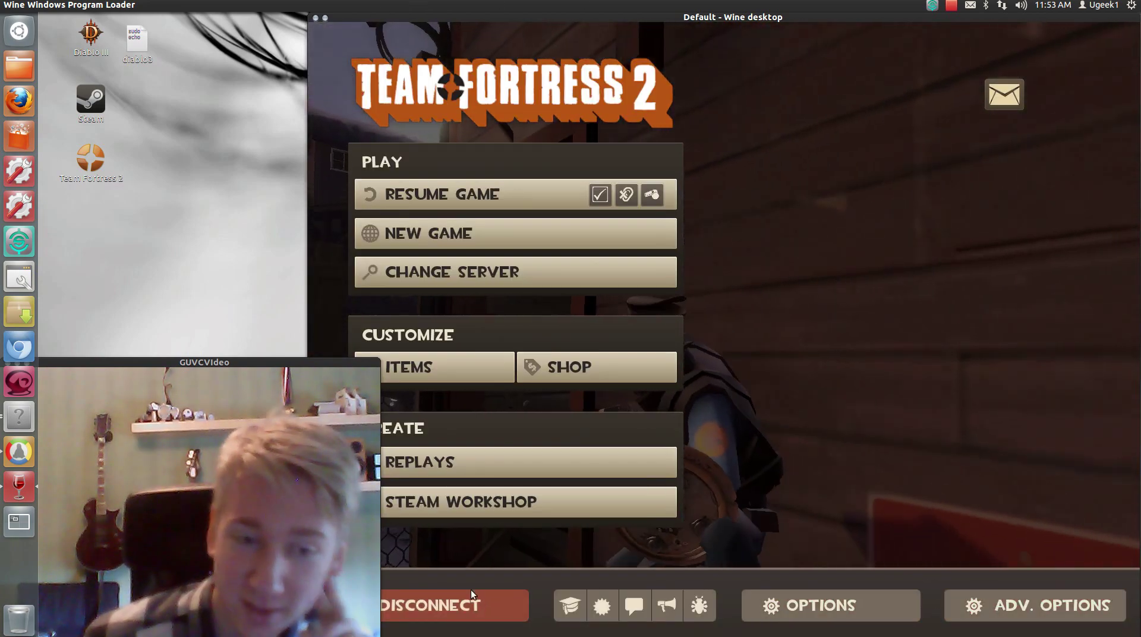
pyautogui.click(471, 602)
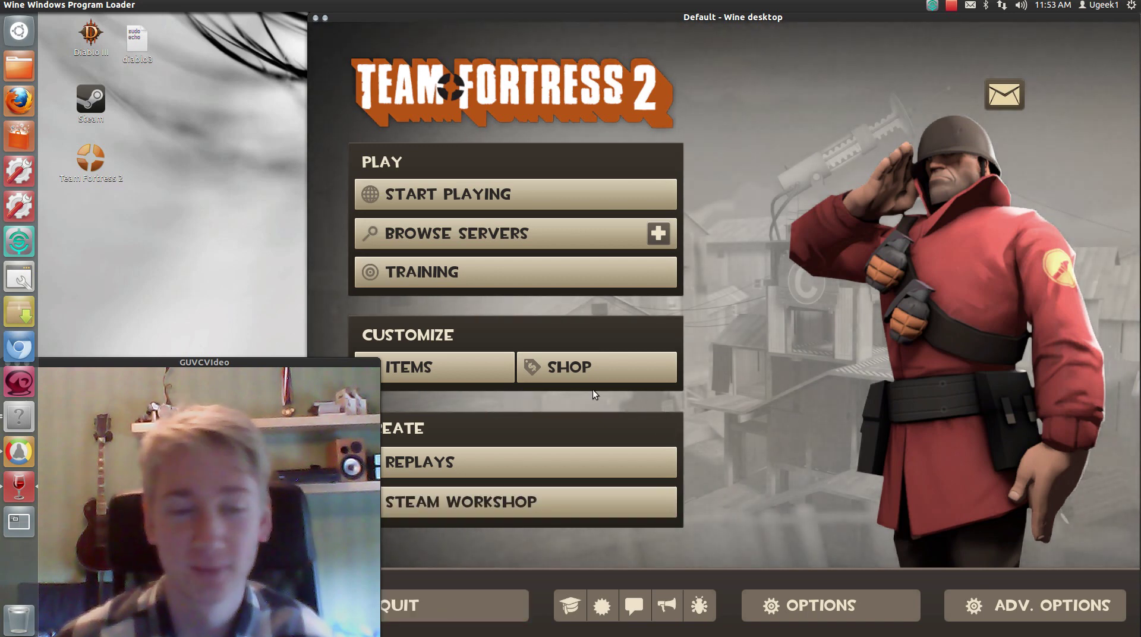
pyautogui.click(316, 18)
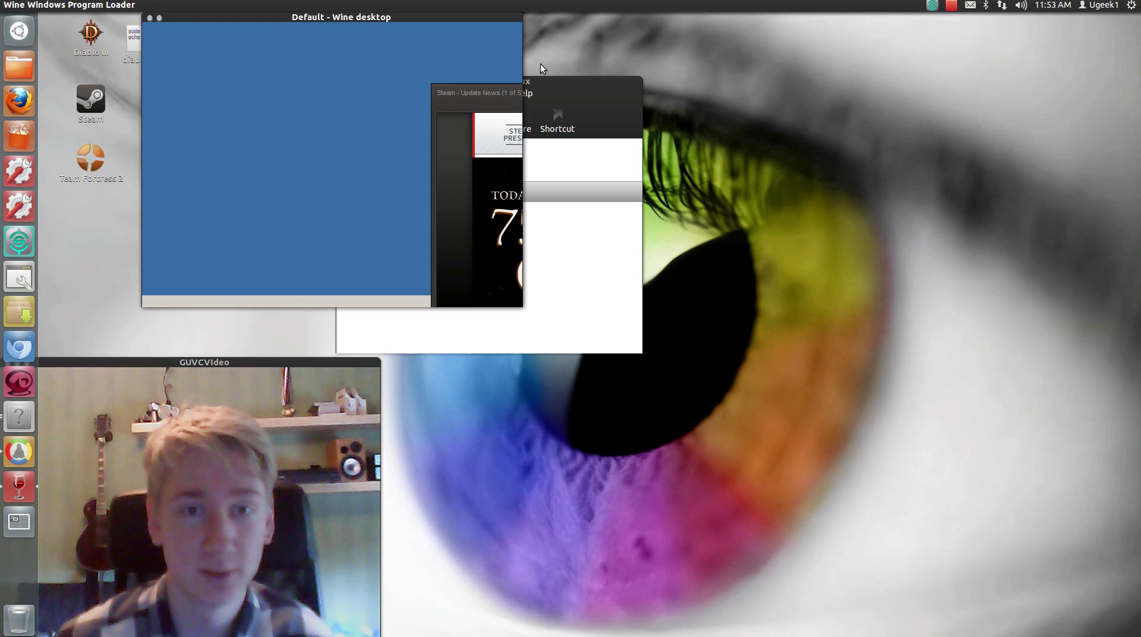
pyautogui.click(158, 18)
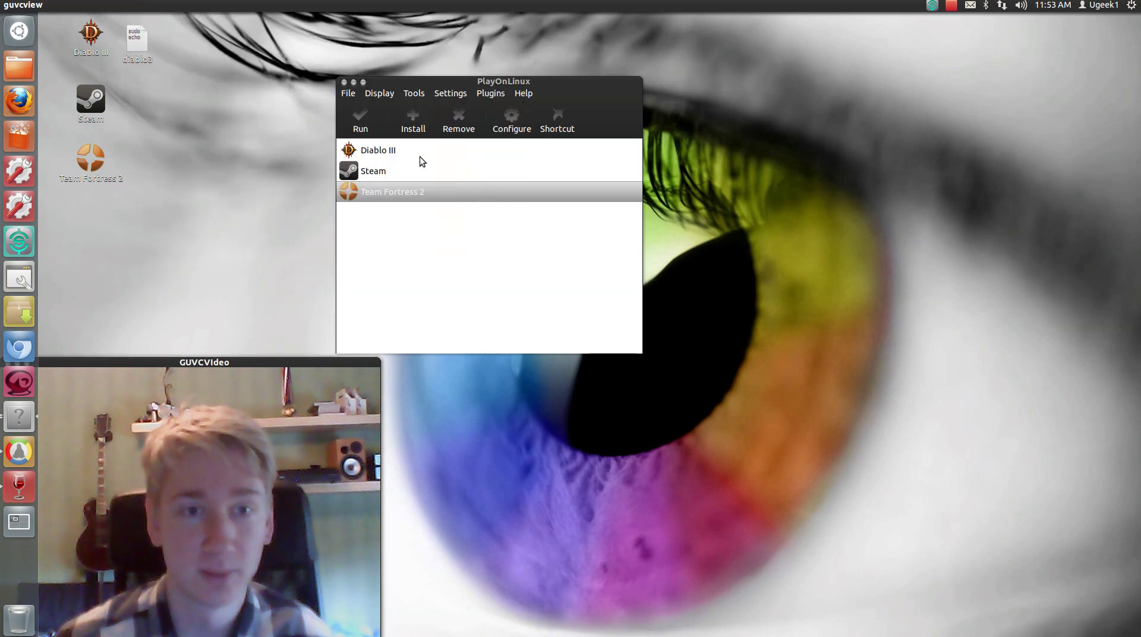
# Move the webcam window to the desktop's lower-right corner and launch the Animated Desktop script
pyautogui.moveTo(205, 364); pyautogui.dragTo(967, 360)
pyautogui.rightClick(836, 198)
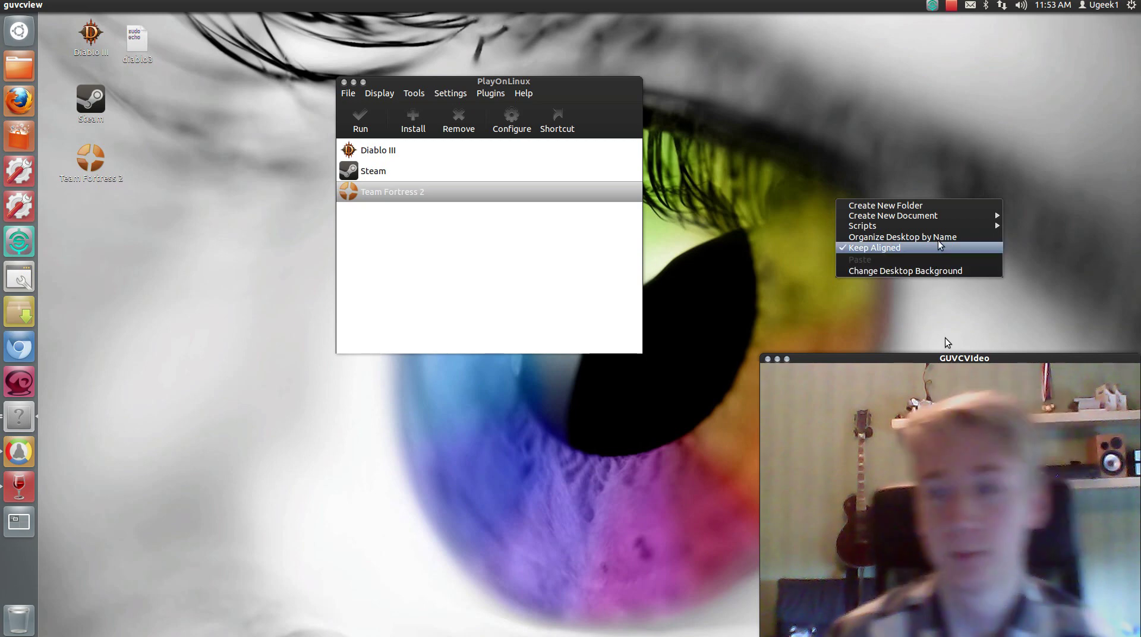
pyautogui.moveTo(934, 229)
pyautogui.click(1029, 226)
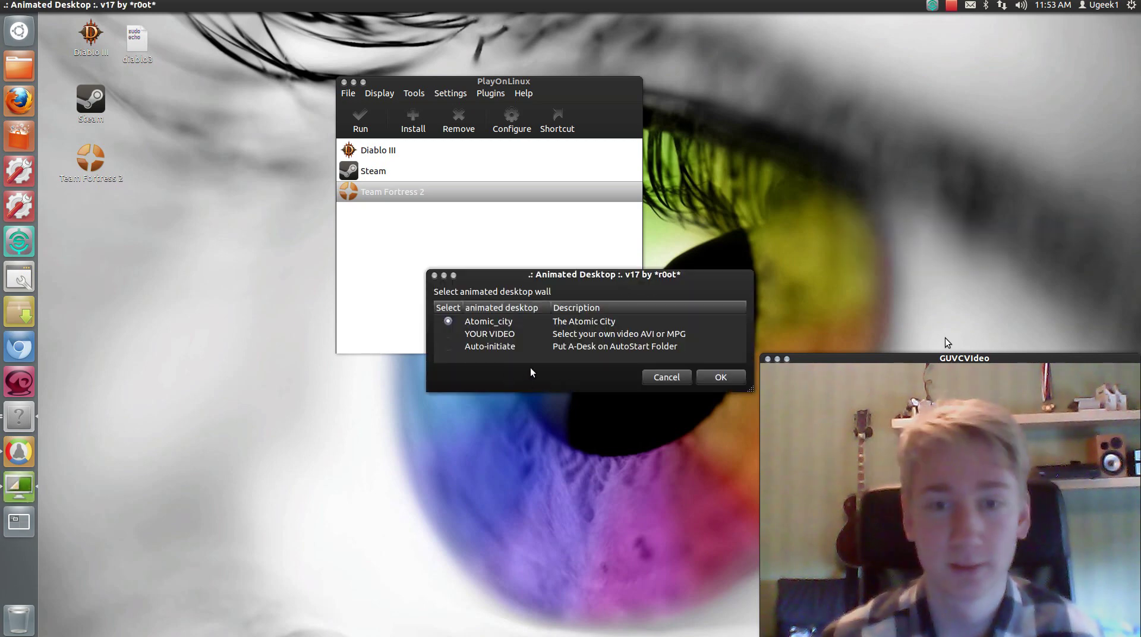
# Load rainbow_eye.wmv from the rainbow_eye folder in Downloads as the animated desktop, using the YOUR VIDEO option
pyautogui.click(460, 335)
pyautogui.click(721, 377)
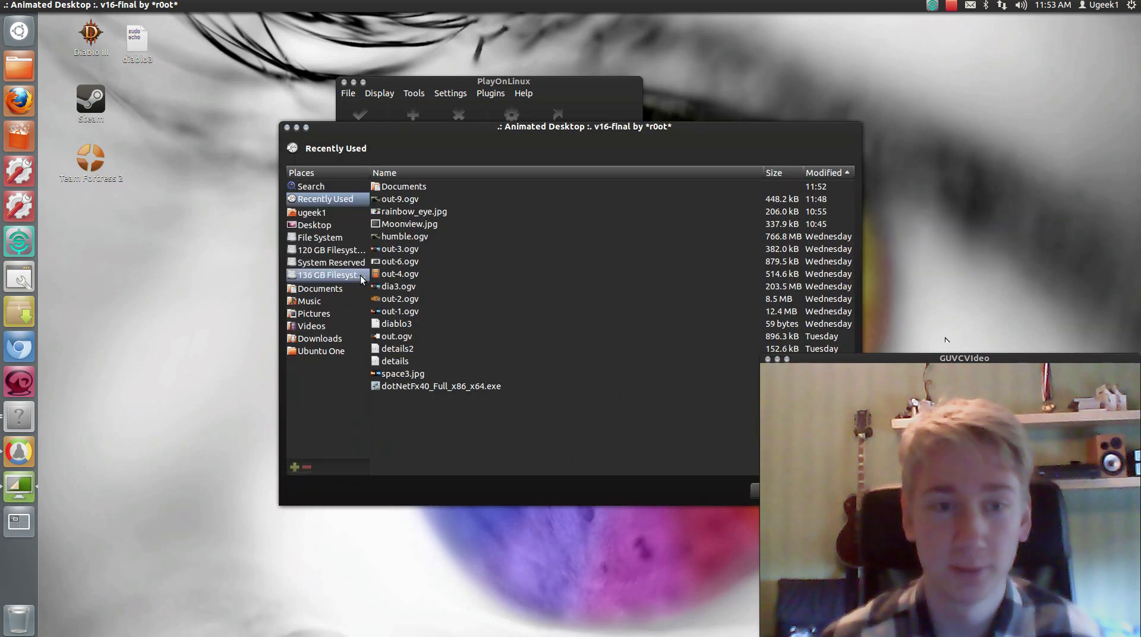
pyautogui.click(339, 339)
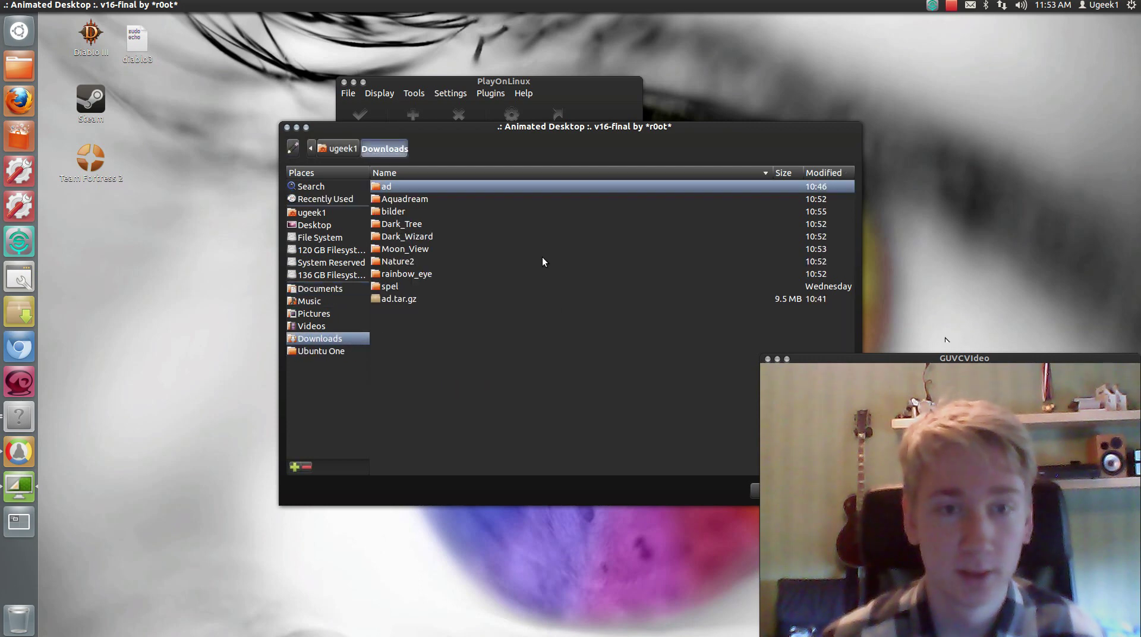
pyautogui.doubleClick(409, 274)
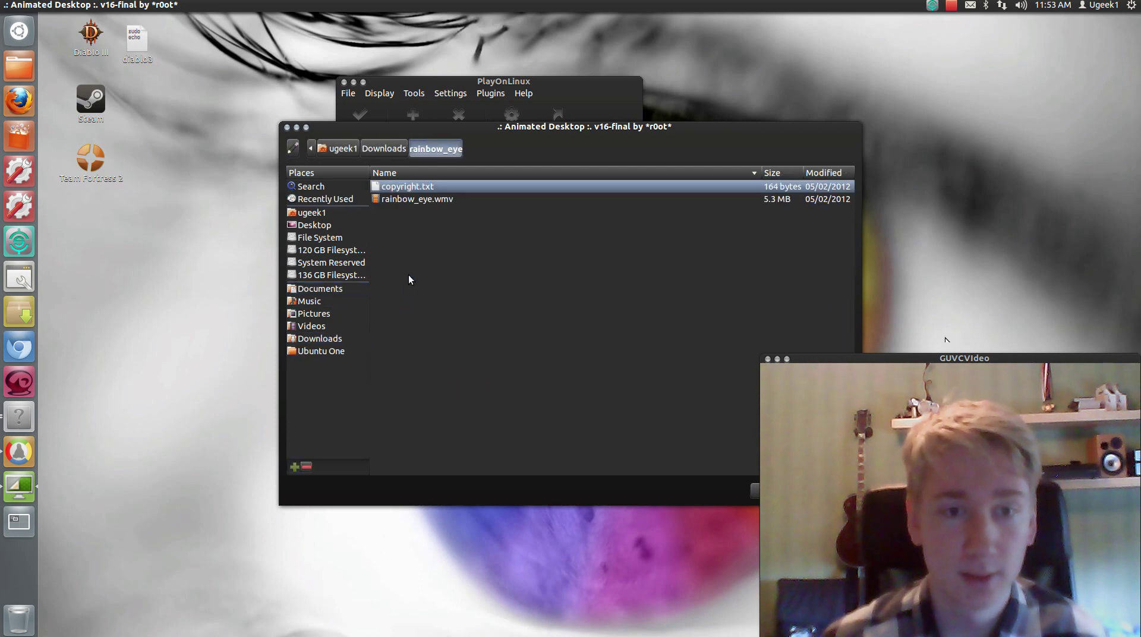
pyautogui.doubleClick(469, 199)
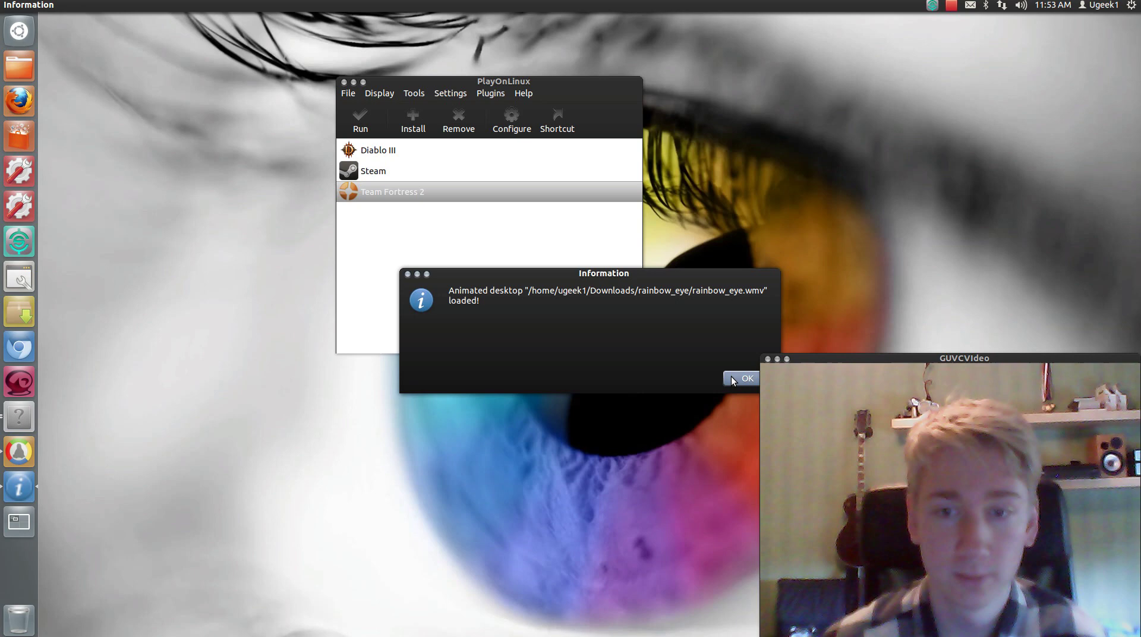
pyautogui.click(738, 378)
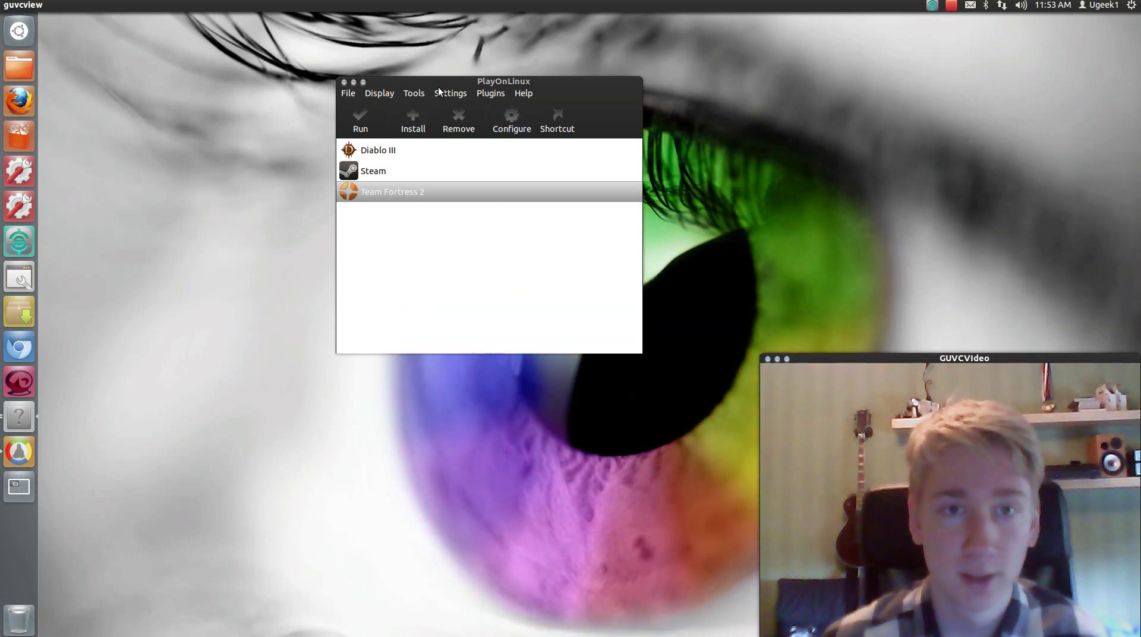
# Reposition the PlayOnLinux window over the animated desktop background
pyautogui.moveTo(434, 84); pyautogui.dragTo(179, 93)
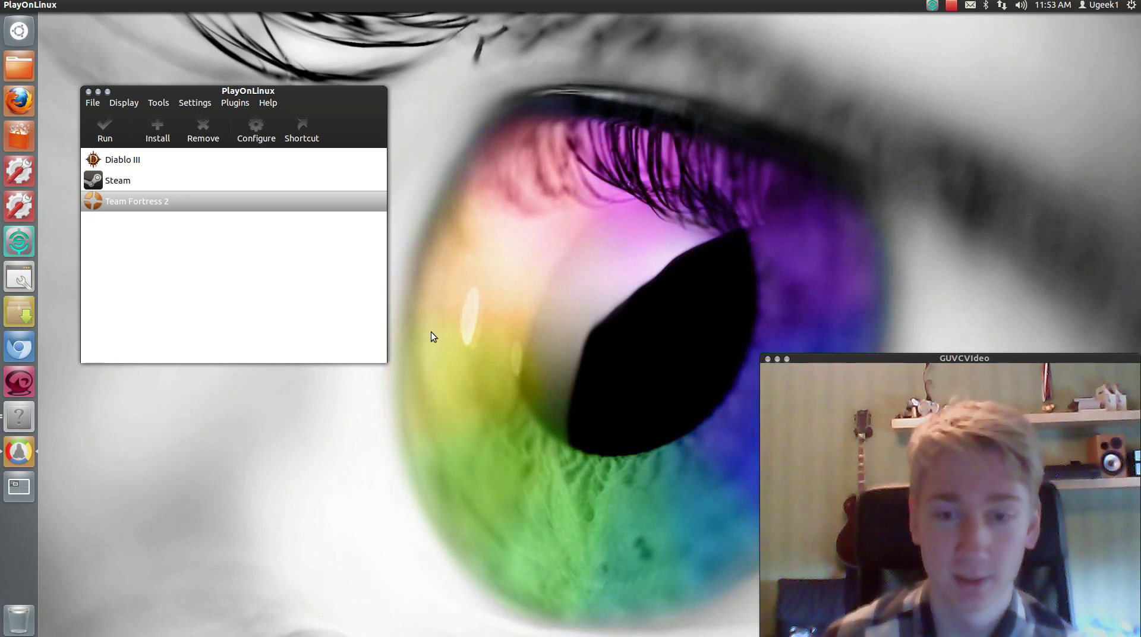
pyautogui.rightClick(561, 189)
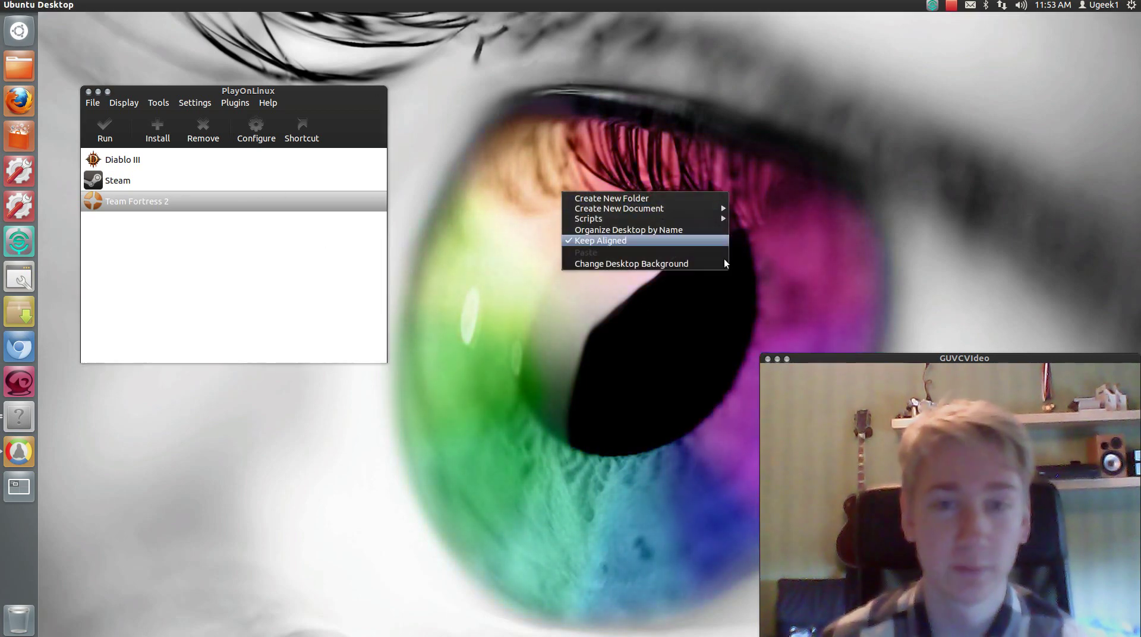
pyautogui.click(517, 116)
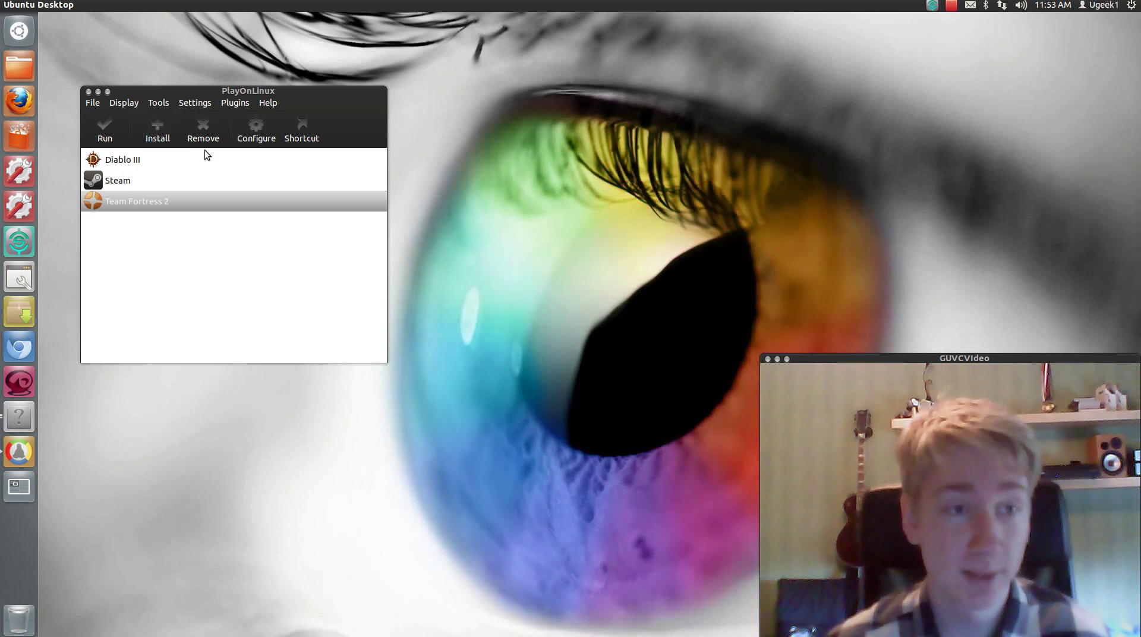
pyautogui.moveTo(180, 97); pyautogui.dragTo(367, 111)
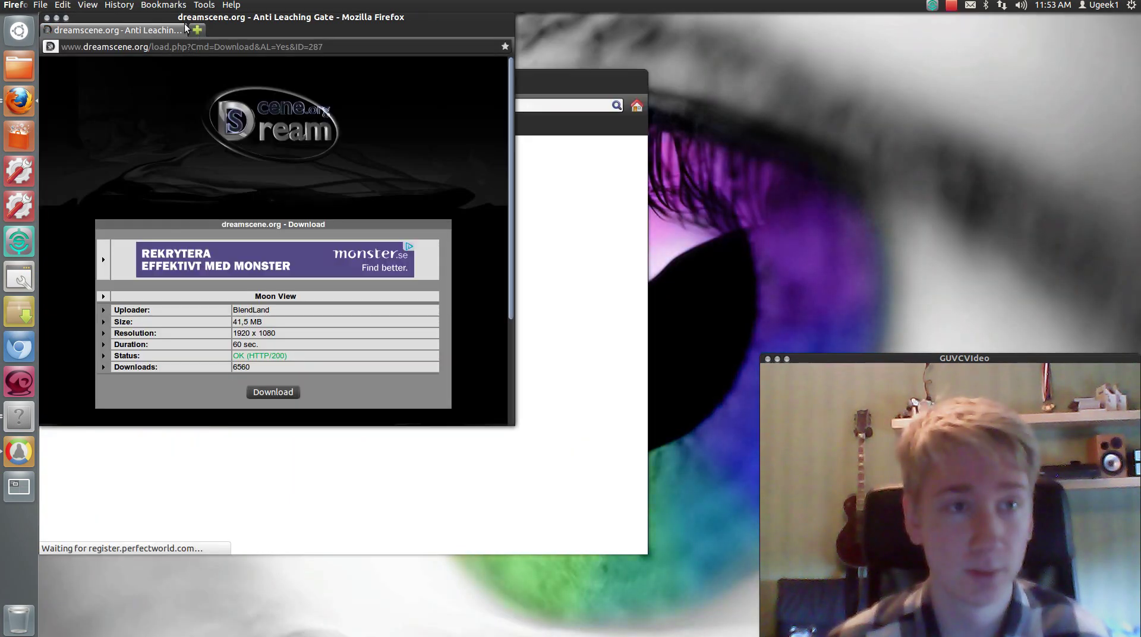
# Close both open Firefox windows and search the web for playonlinux in a new one
pyautogui.click(47, 18)
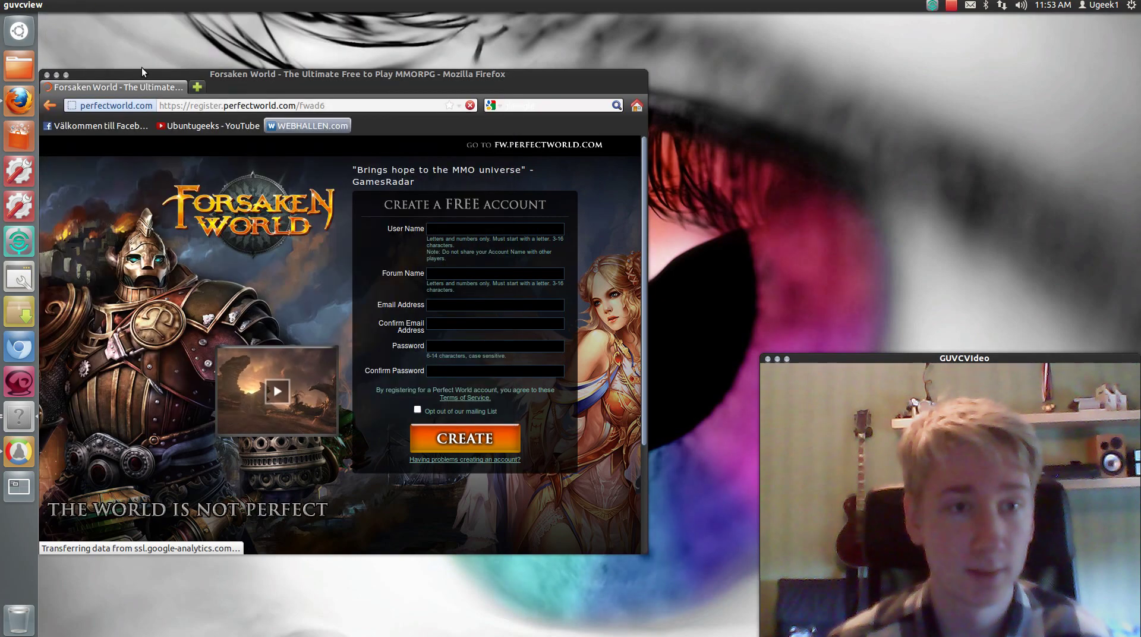
pyautogui.click(47, 76)
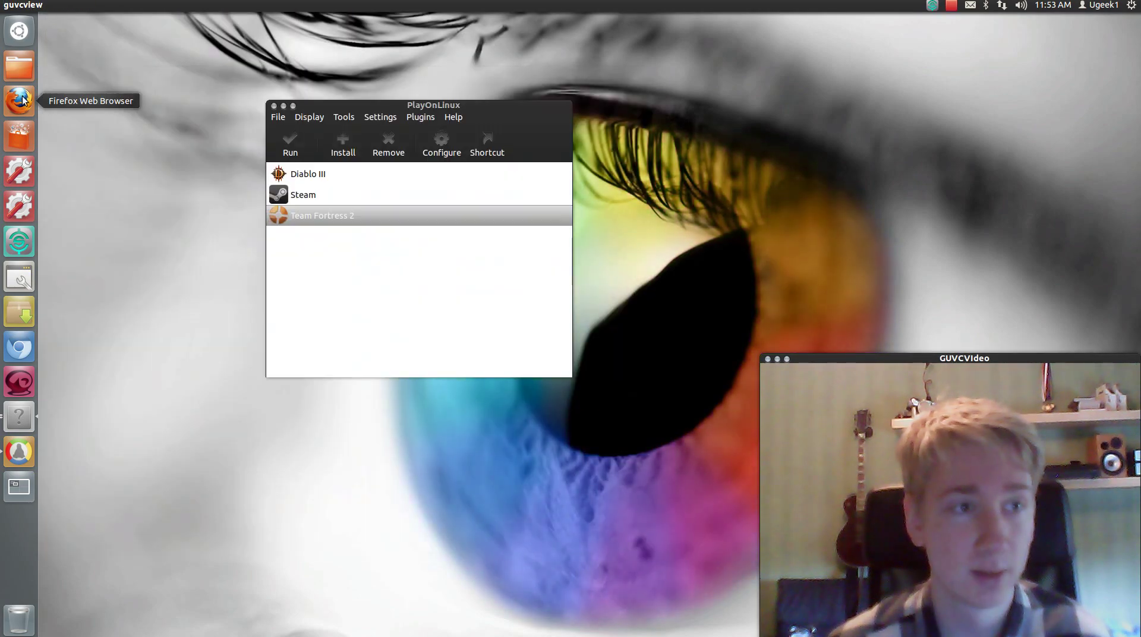
pyautogui.click(19, 101)
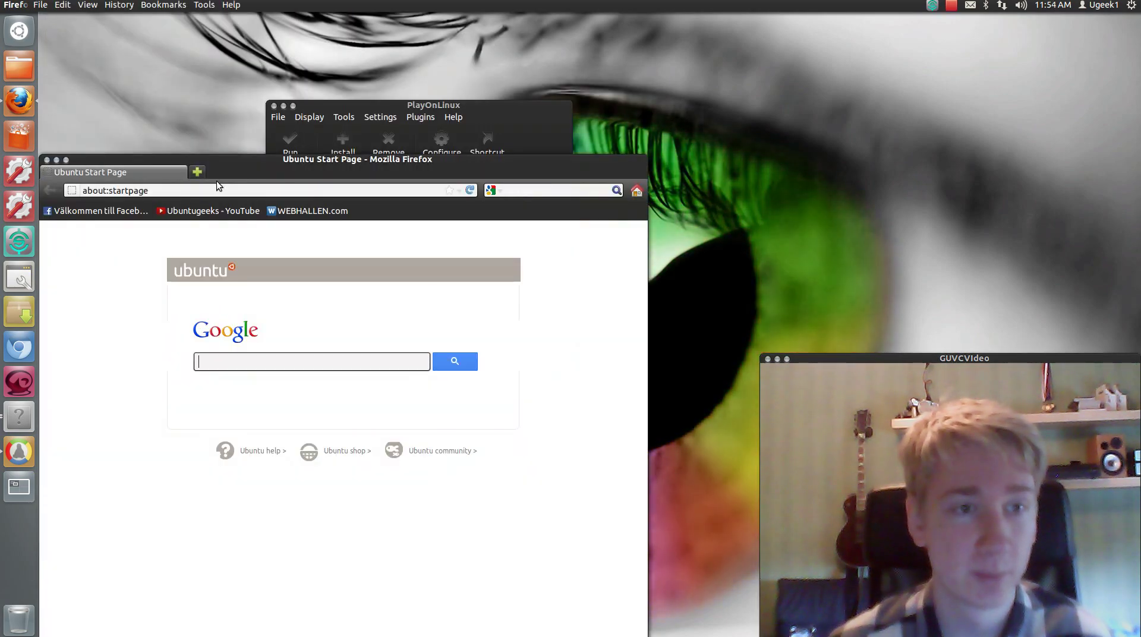
pyautogui.write('playonlinux')
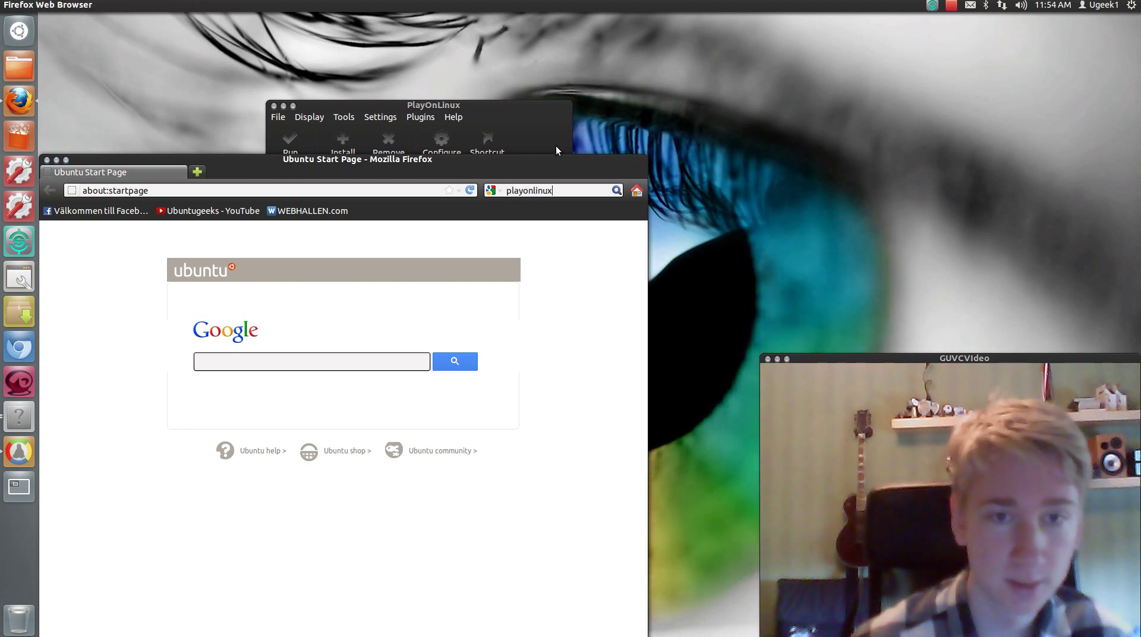
pyautogui.press('Return')
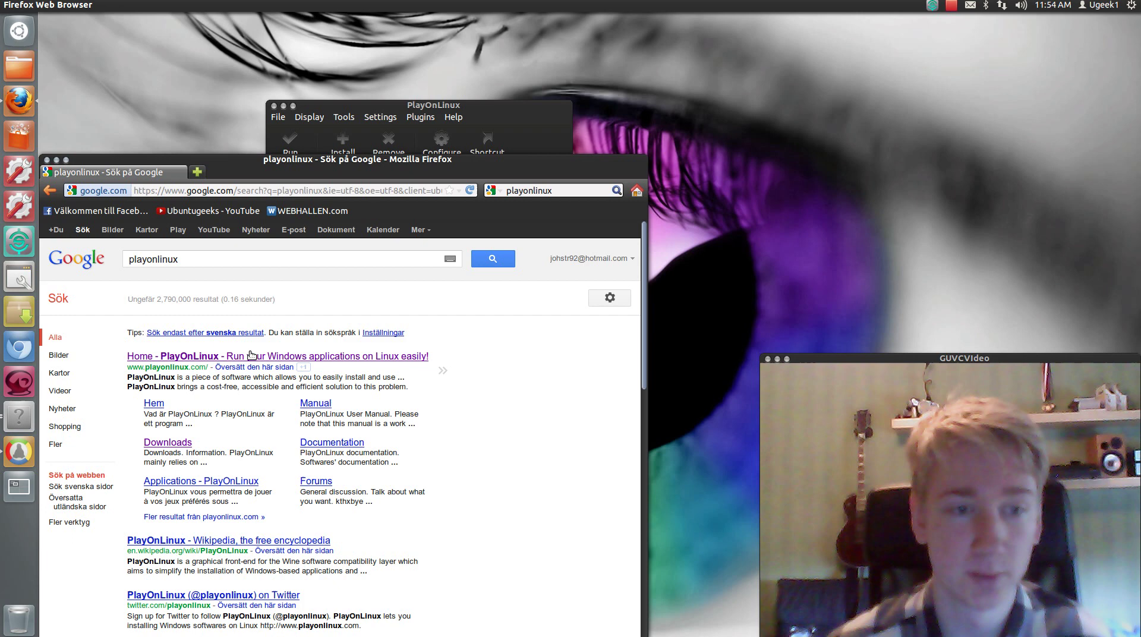
# View the Downloads page on the official PlayOnLinux website from the search results, and close the browser window
pyautogui.click(295, 357)
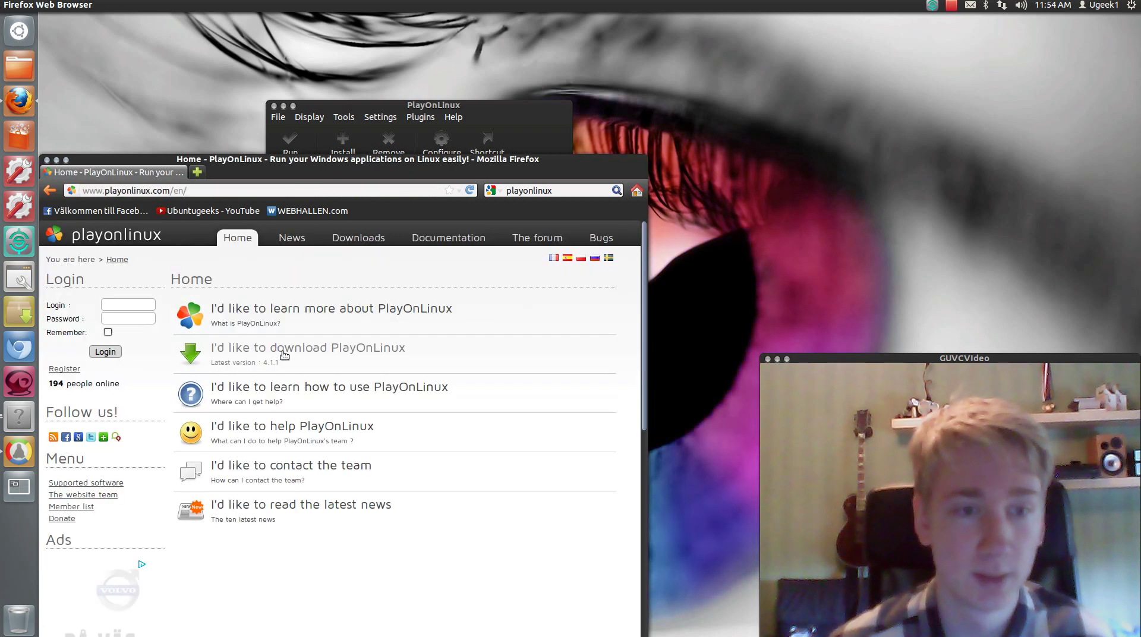
pyautogui.click(293, 350)
pyautogui.click(310, 423)
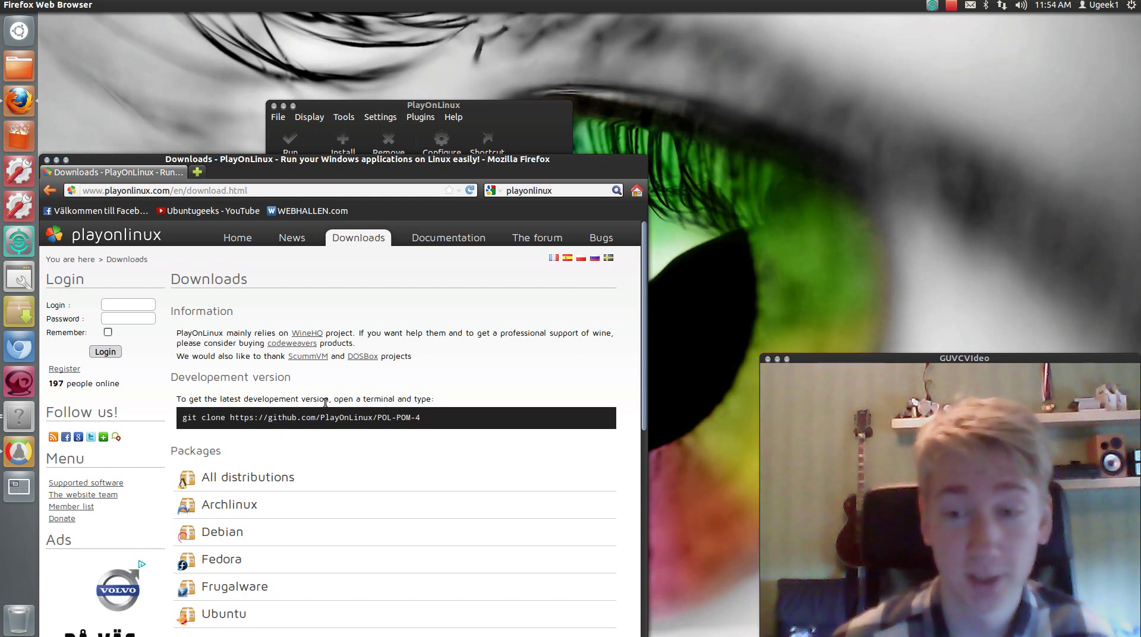
pyautogui.click(47, 161)
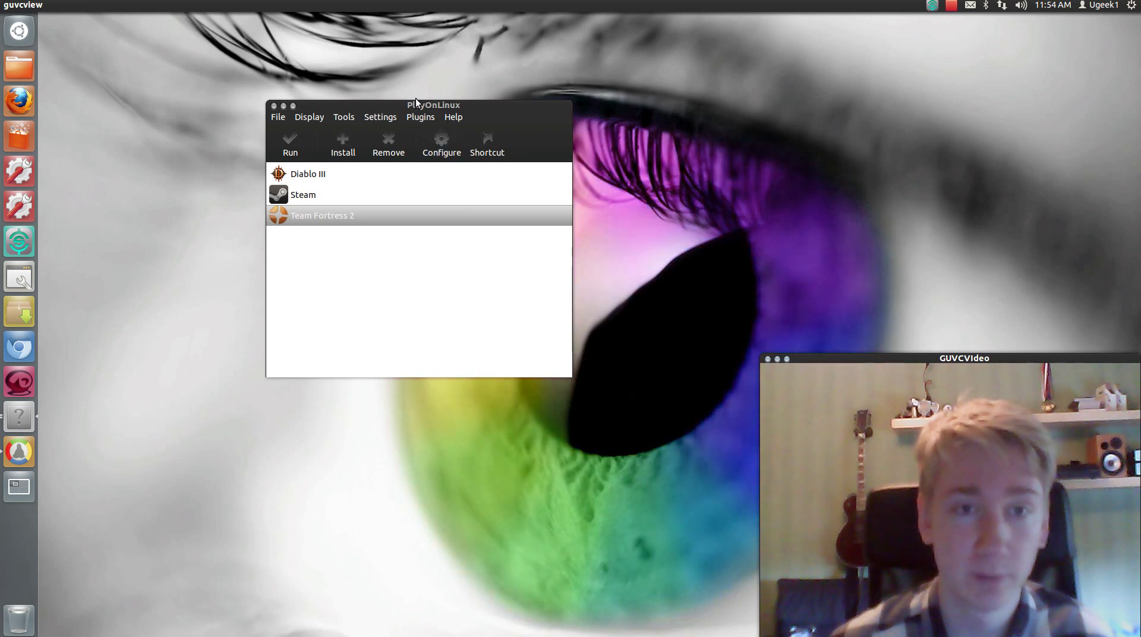
# Search PlayOnLinux's installable programs for "team" and start the Team Fortress 2 installation wizard through the virtual drive creation
pyautogui.moveTo(416, 105); pyautogui.dragTo(460, 89)
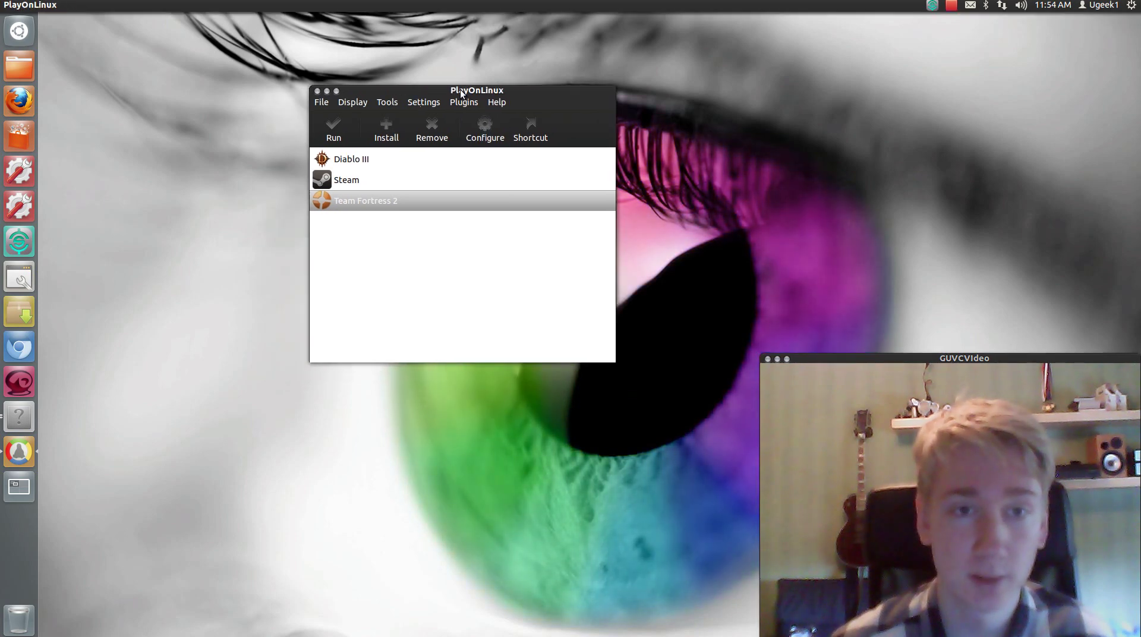
pyautogui.click(388, 133)
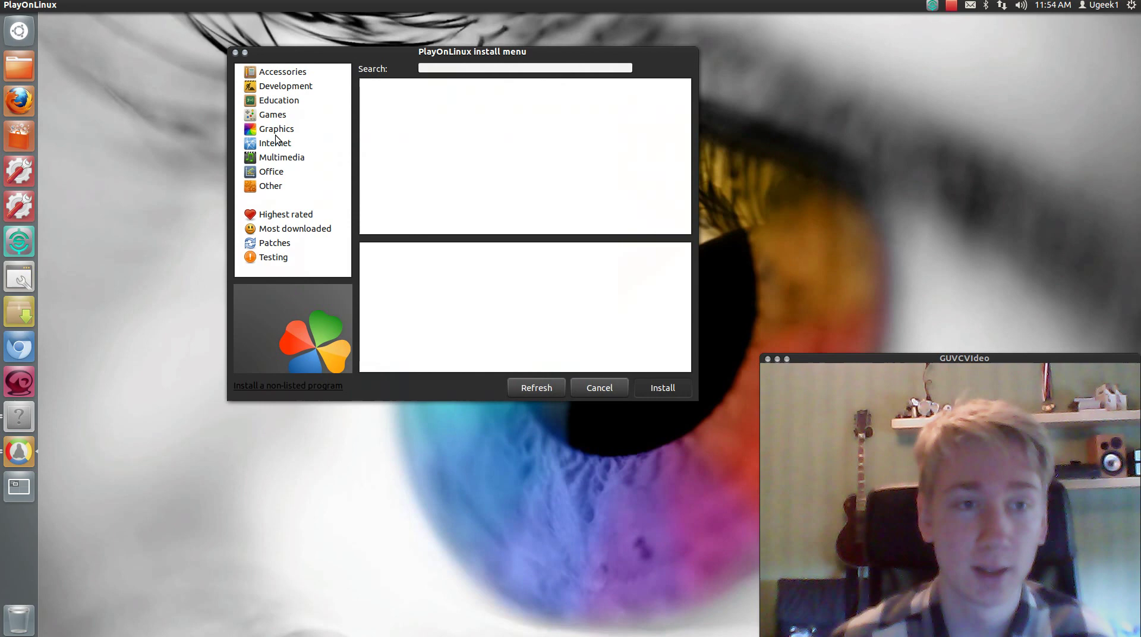
pyautogui.click(441, 68)
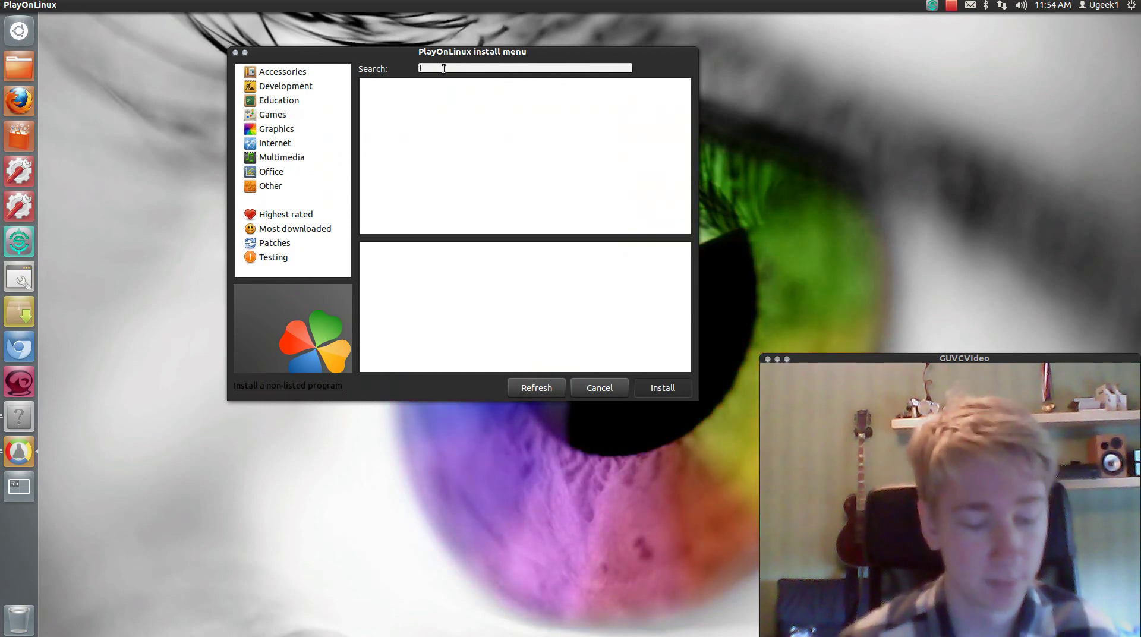
pyautogui.write('team')
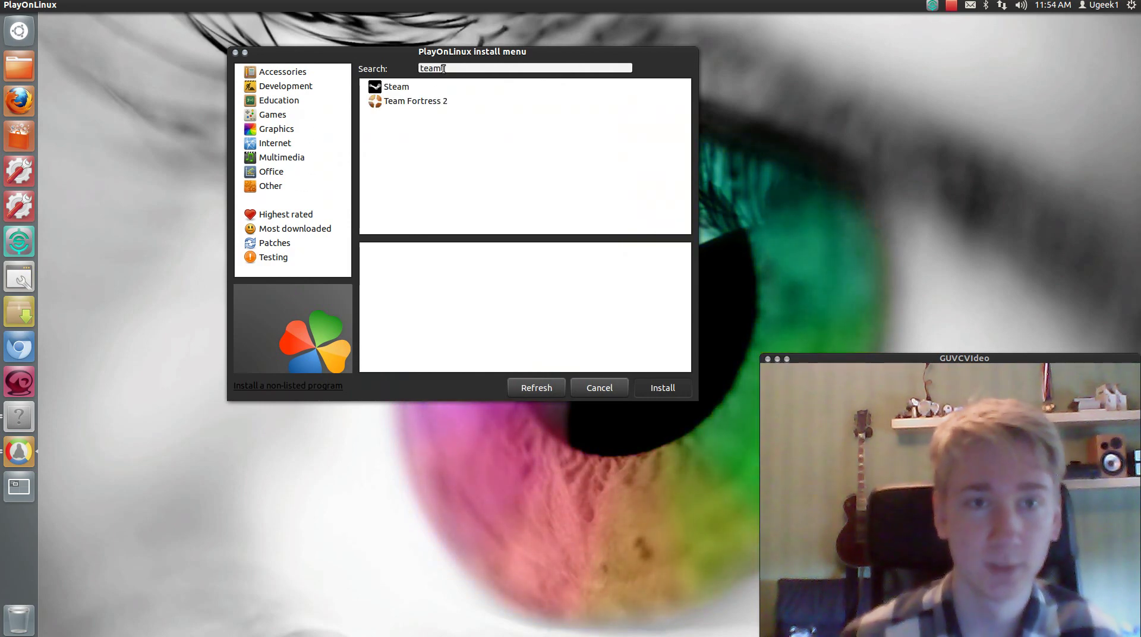
pyautogui.click(437, 105)
pyautogui.click(662, 388)
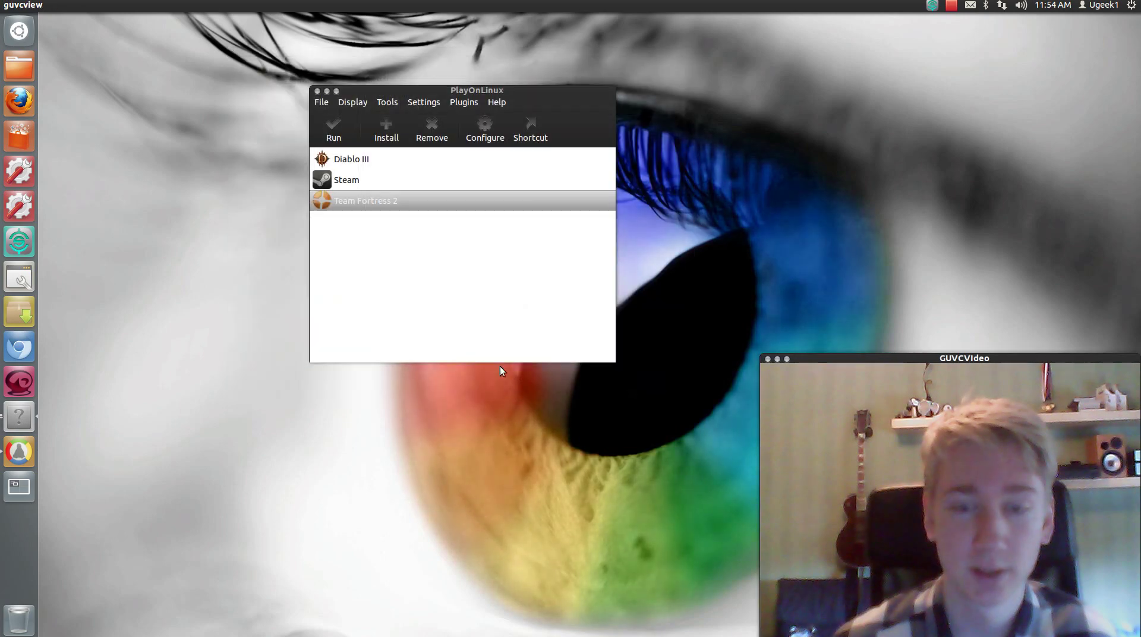
pyautogui.click(664, 442)
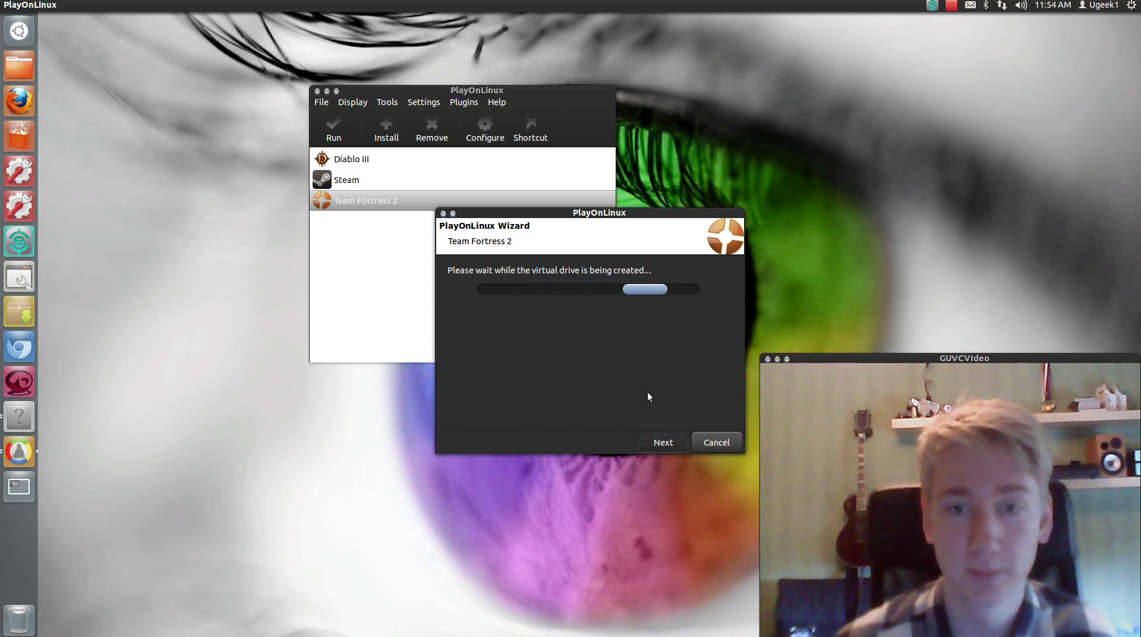
pyautogui.click(572, 305)
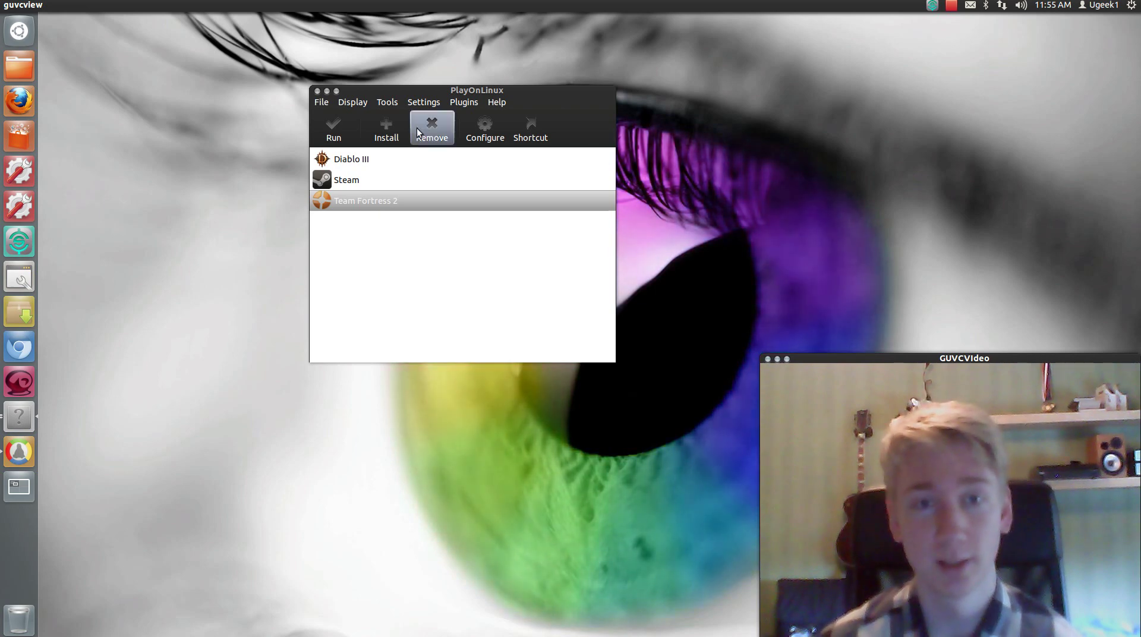
pyautogui.click(386, 128)
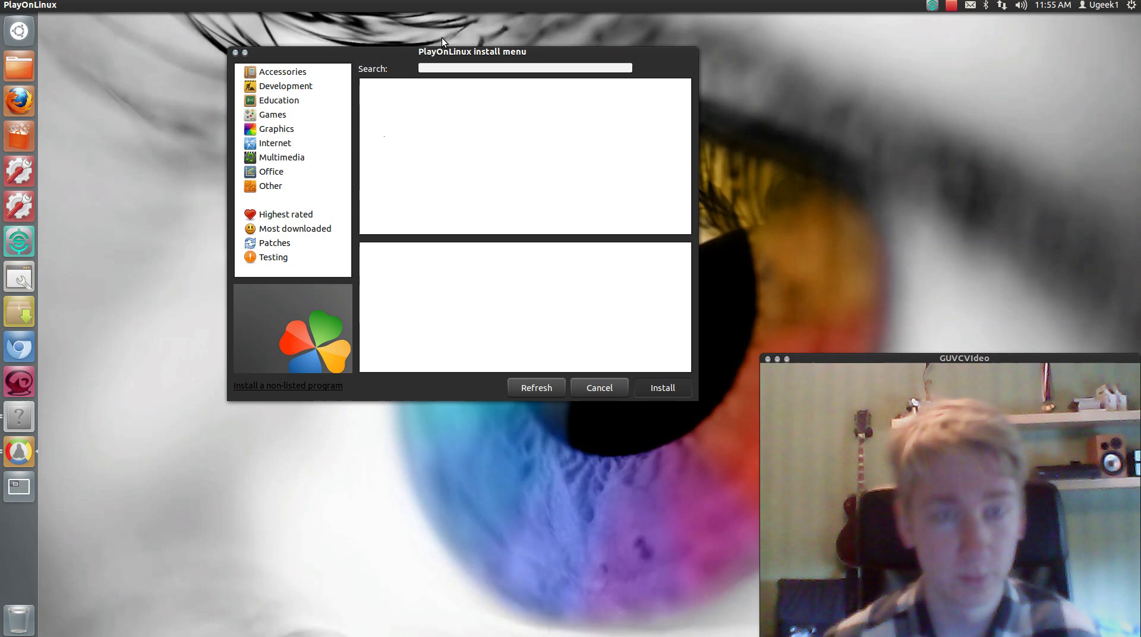
pyautogui.click(235, 53)
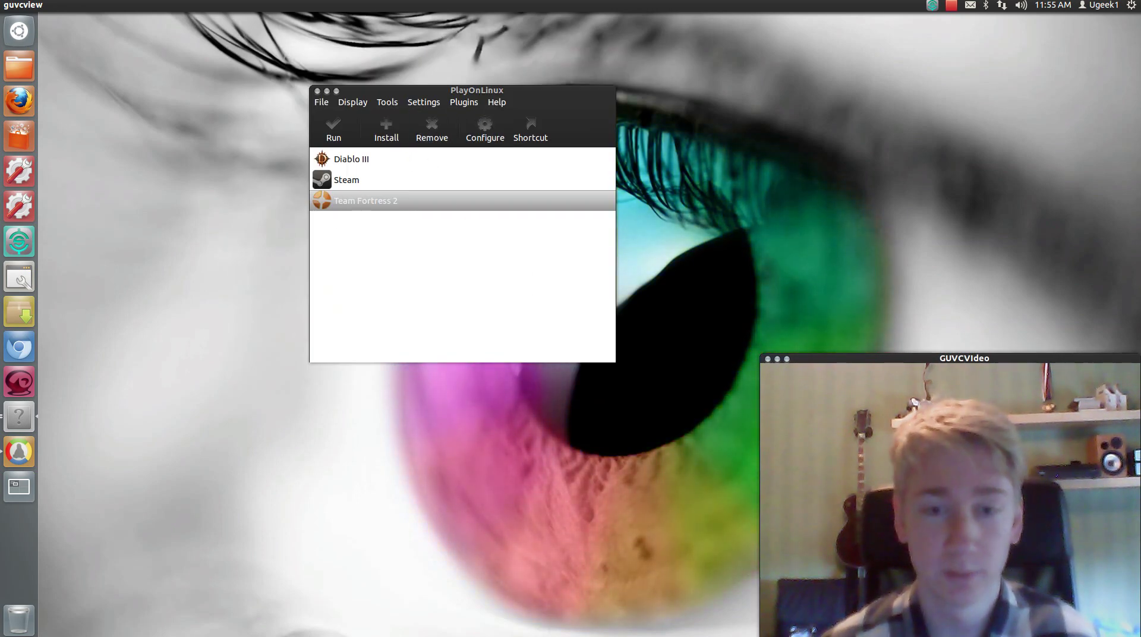
# Open the Wine graphics settings for Team Fortress 2's virtual drive and examine the emulated virtual desktop's width and height
pyautogui.click(499, 138)
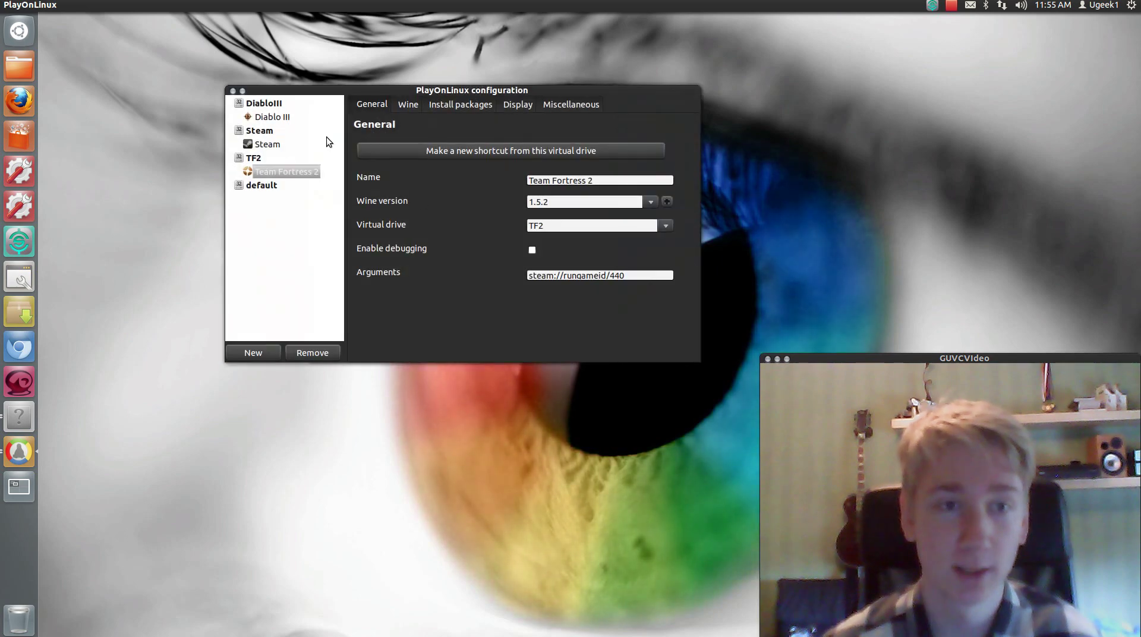
pyautogui.click(416, 105)
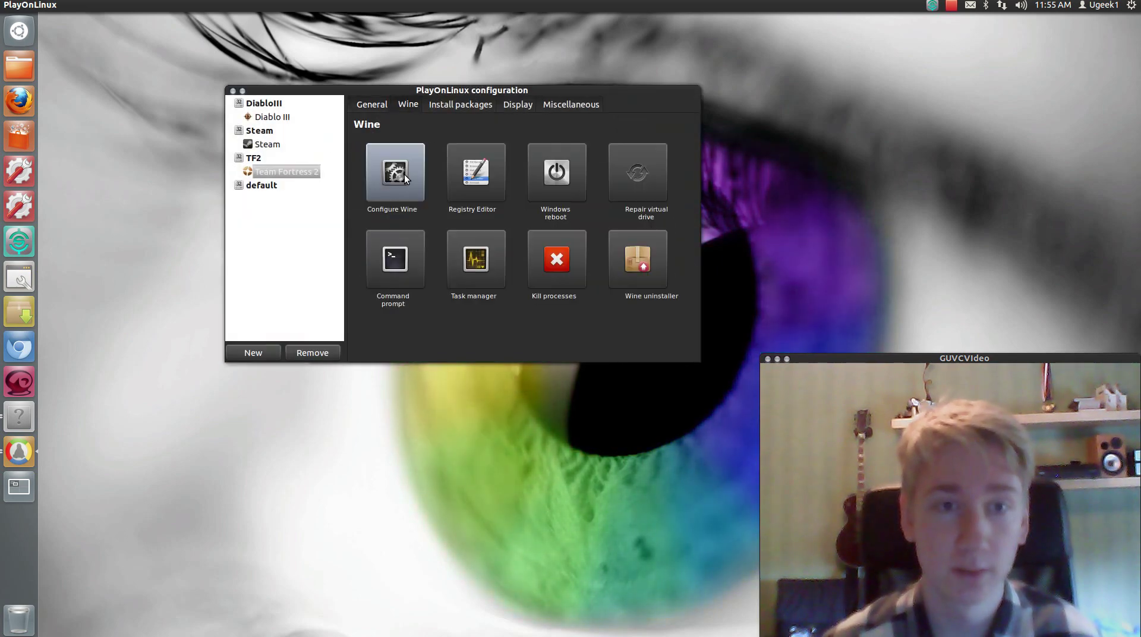
pyautogui.moveTo(448, 92); pyautogui.dragTo(559, 200)
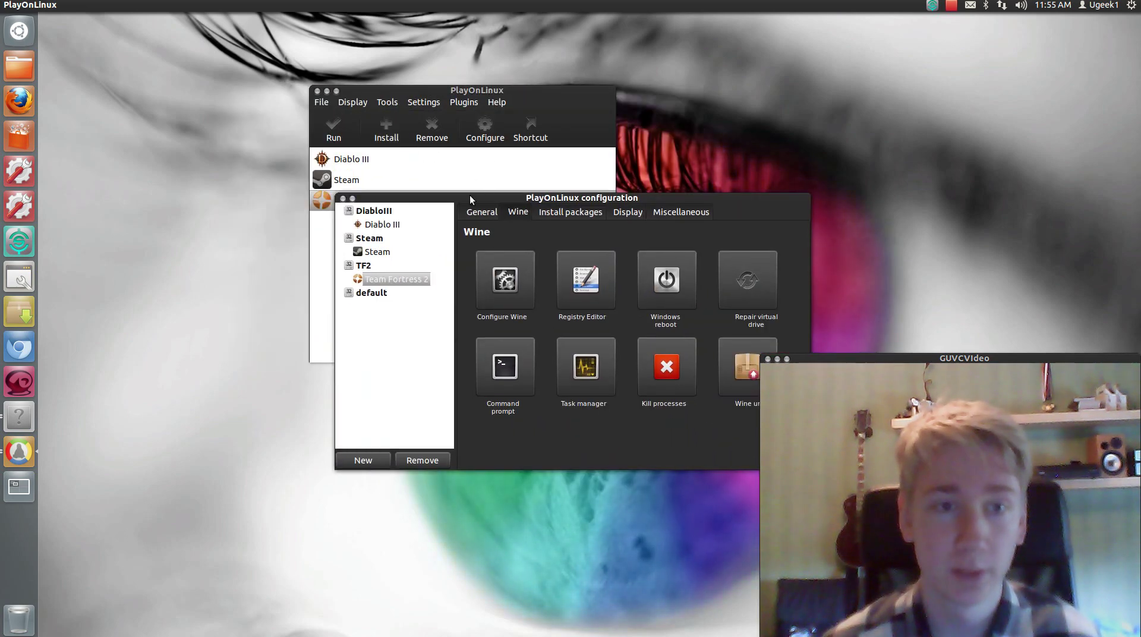
pyautogui.click(497, 292)
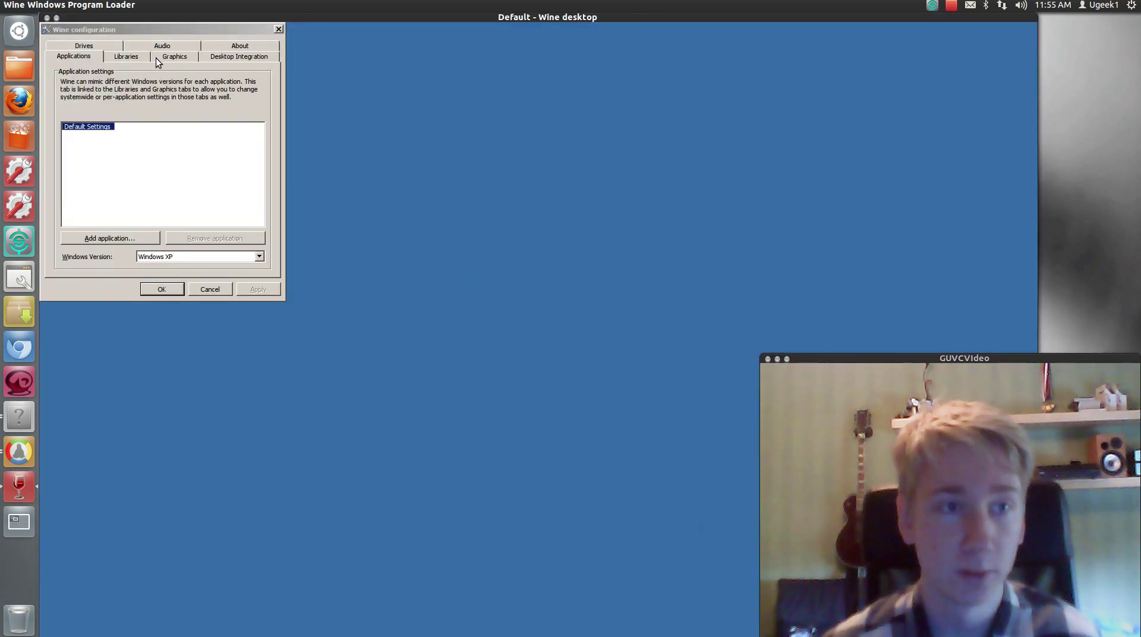
pyautogui.click(160, 57)
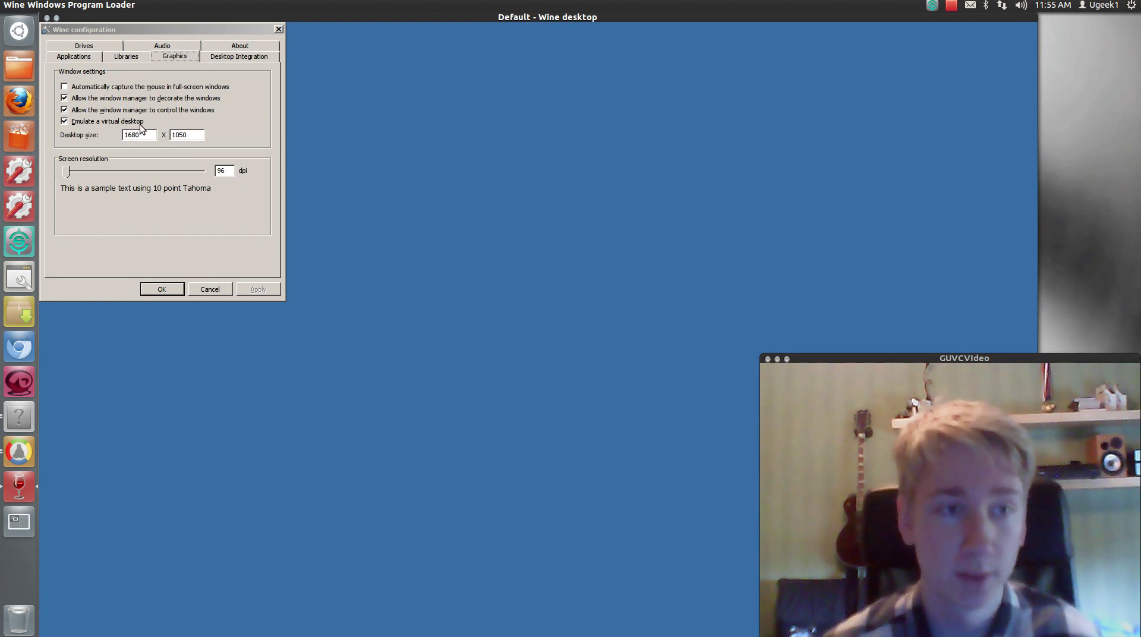
pyautogui.doubleClick(143, 134)
pyautogui.click(196, 138)
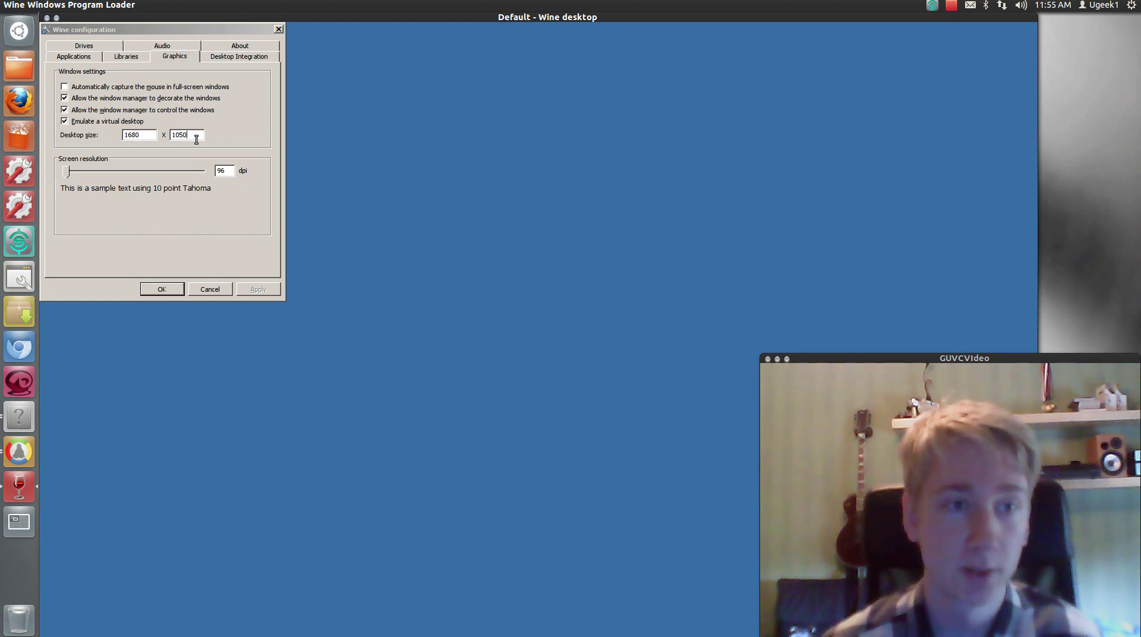
pyautogui.doubleClick(197, 136)
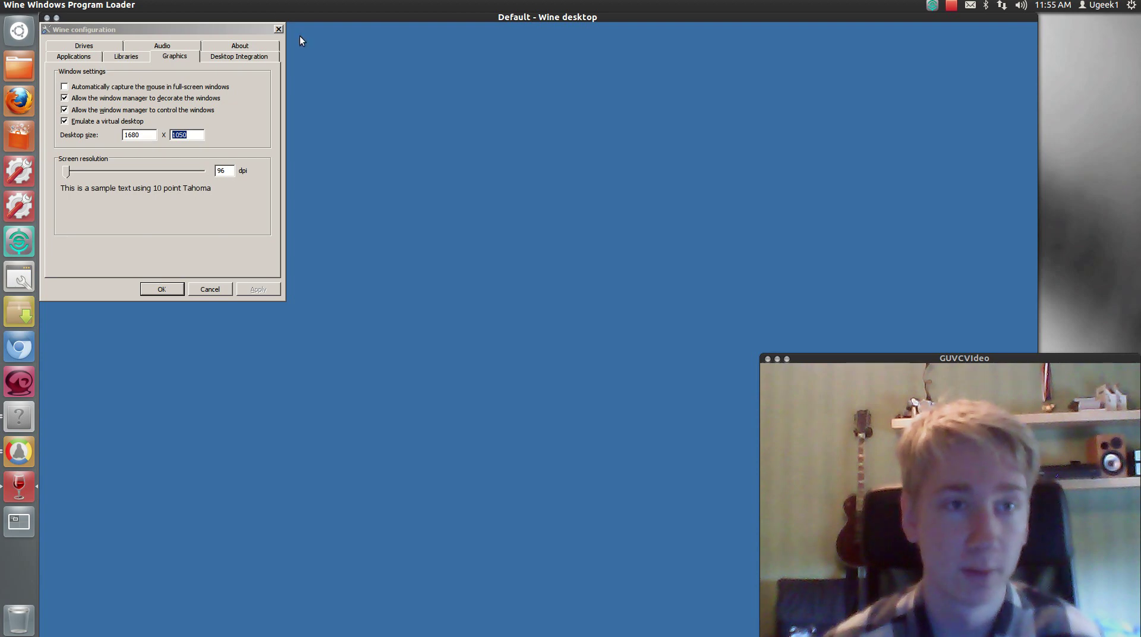
# Close the Wine configuration and its desktop window, the PlayOnLinux configuration window and the main PlayOnLinux window
pyautogui.click(280, 30)
pyautogui.click(47, 18)
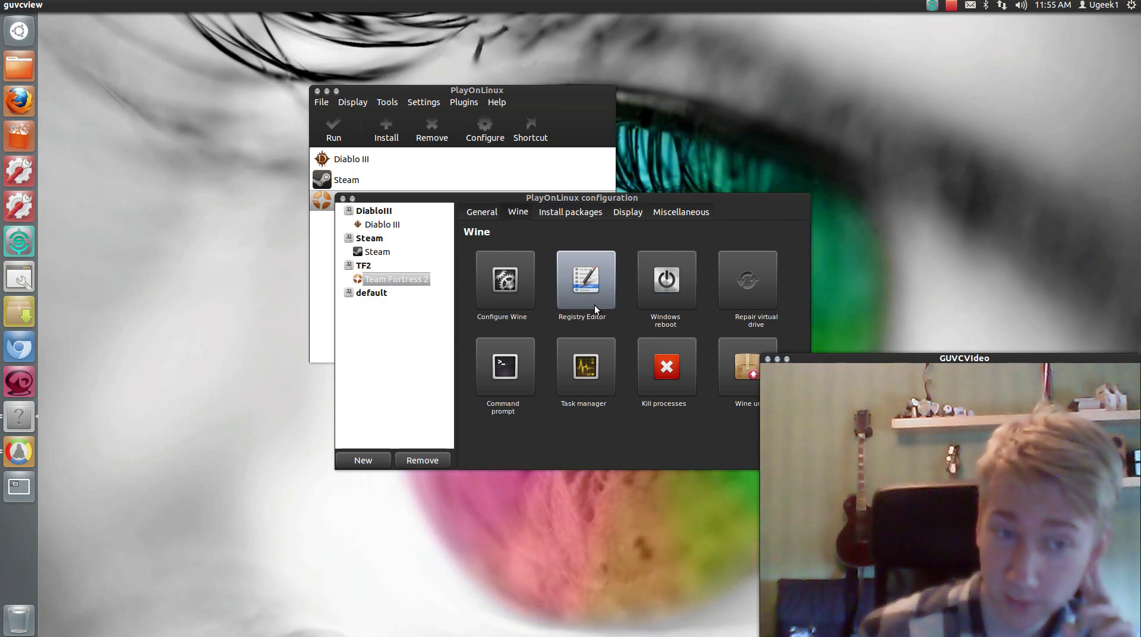
pyautogui.click(343, 199)
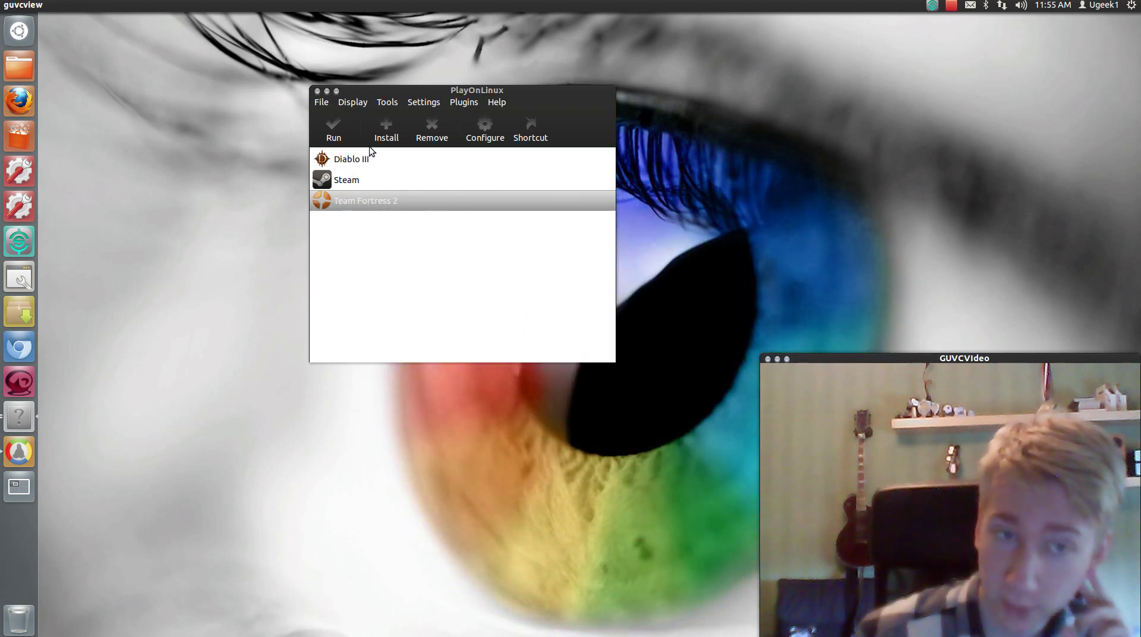
pyautogui.click(317, 91)
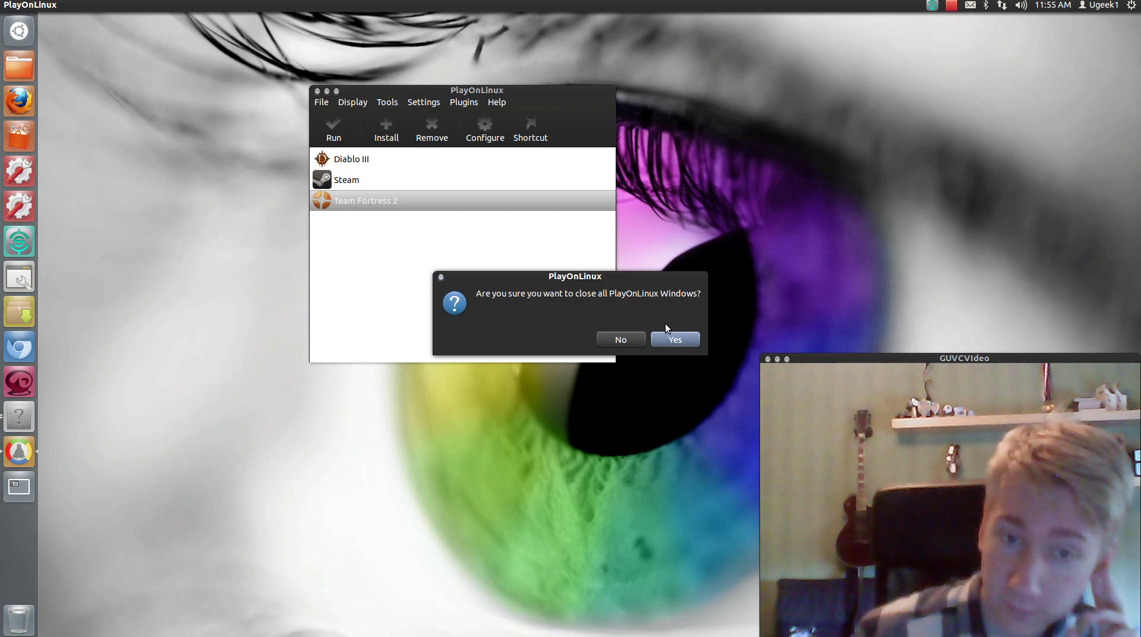